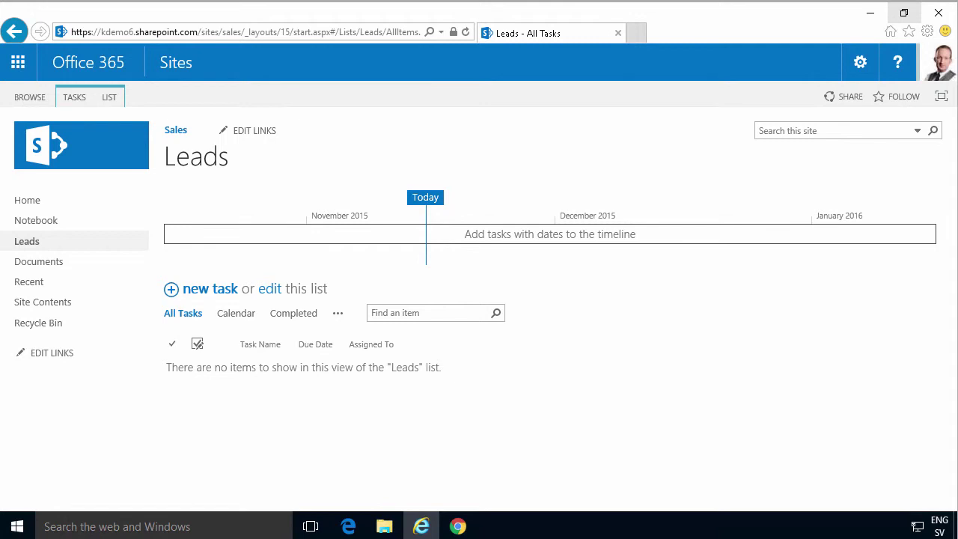
From the Leads list's LIST ribbon, go to List Settings, passing over Alert Me.
left_click(105, 99)
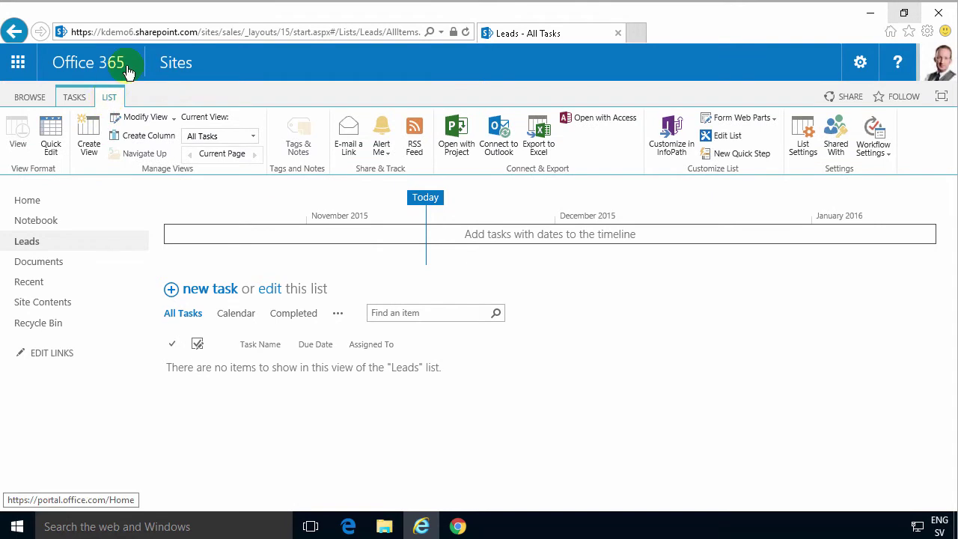
left_click(388, 149)
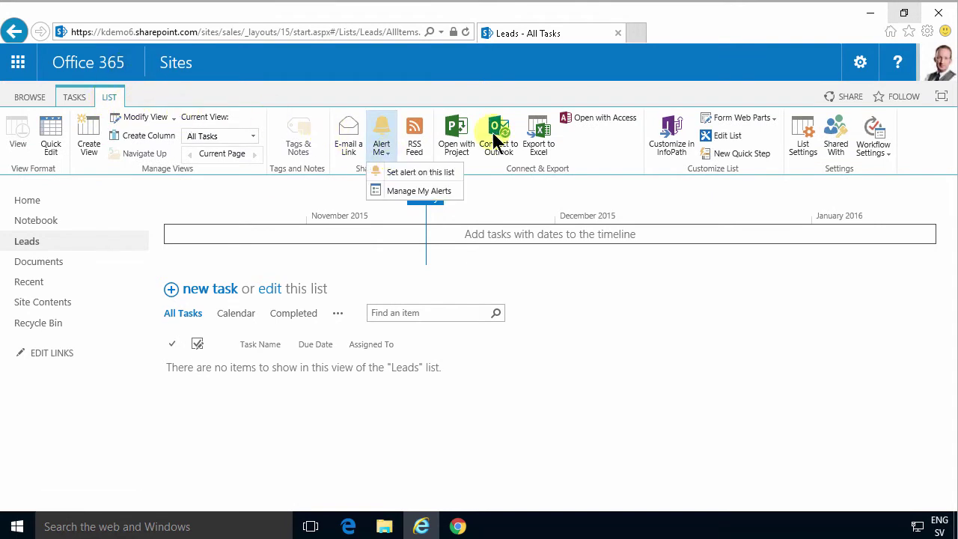
left_click(816, 141)
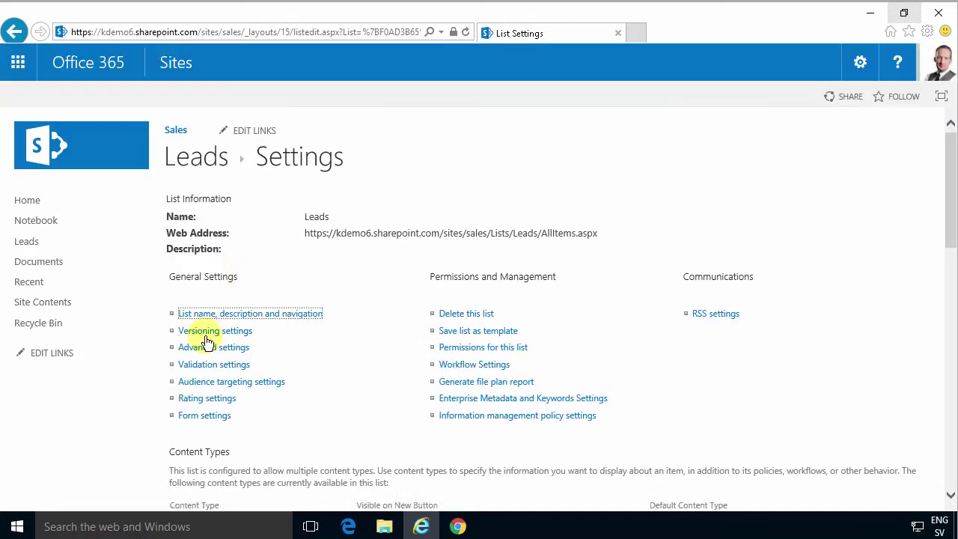
left_click(217, 349)
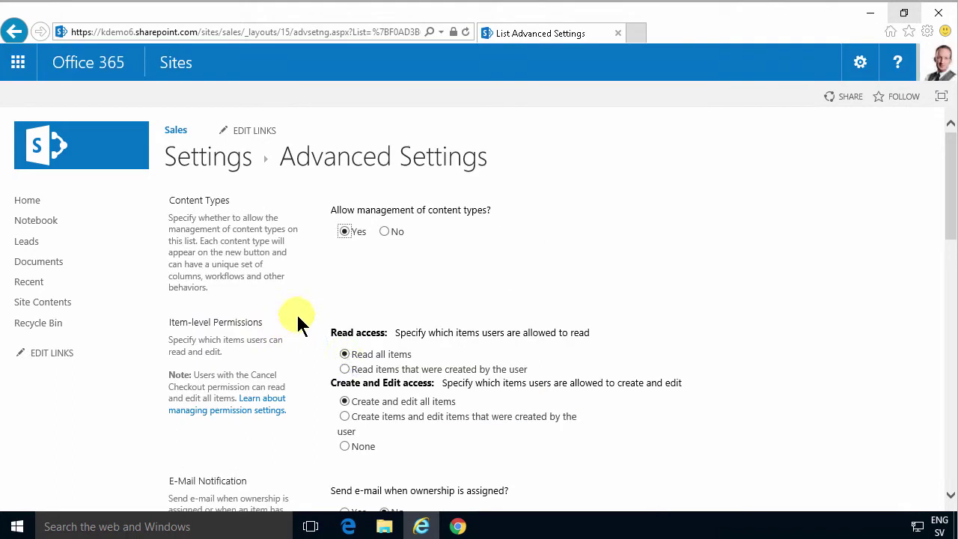
scroll(345, 408, "down", 3)
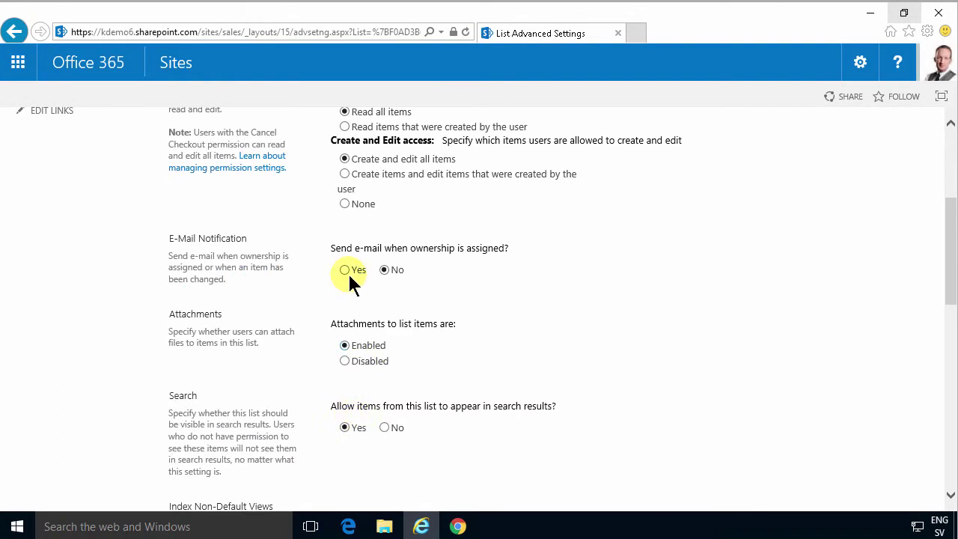
left_click_drag(949, 280, 943, 498)
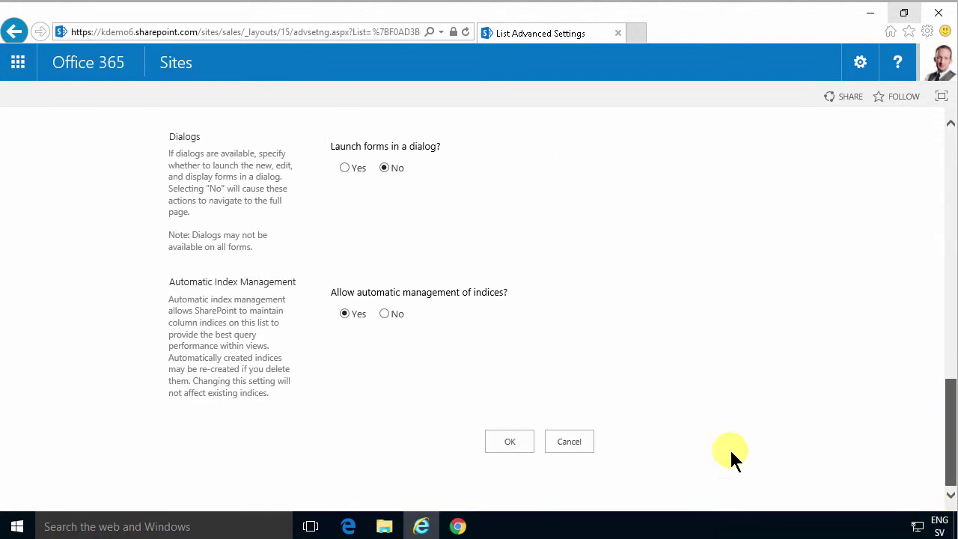
left_click(589, 443)
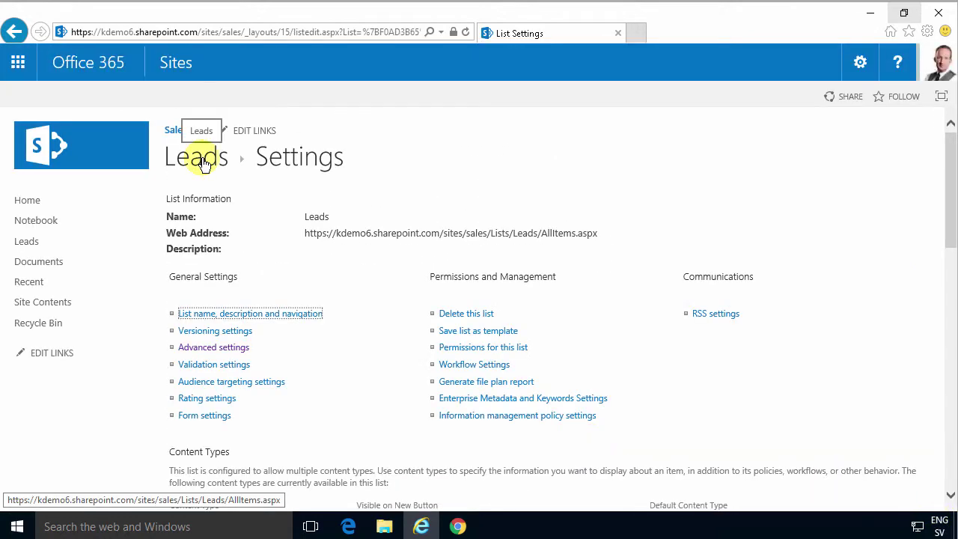
left_click(203, 160)
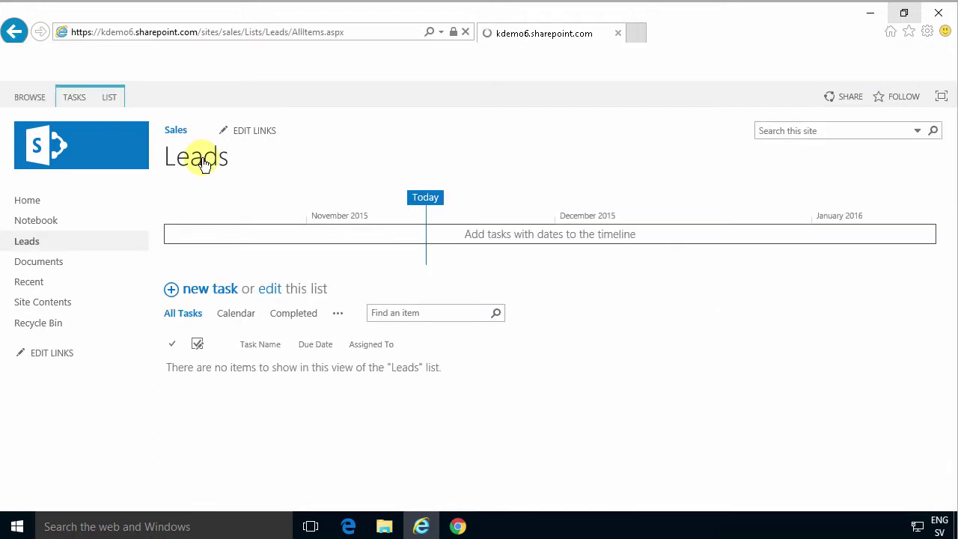
Create a Person or Group column named Sales Manager in the Leads list.
left_click(112, 99)
left_click(126, 136)
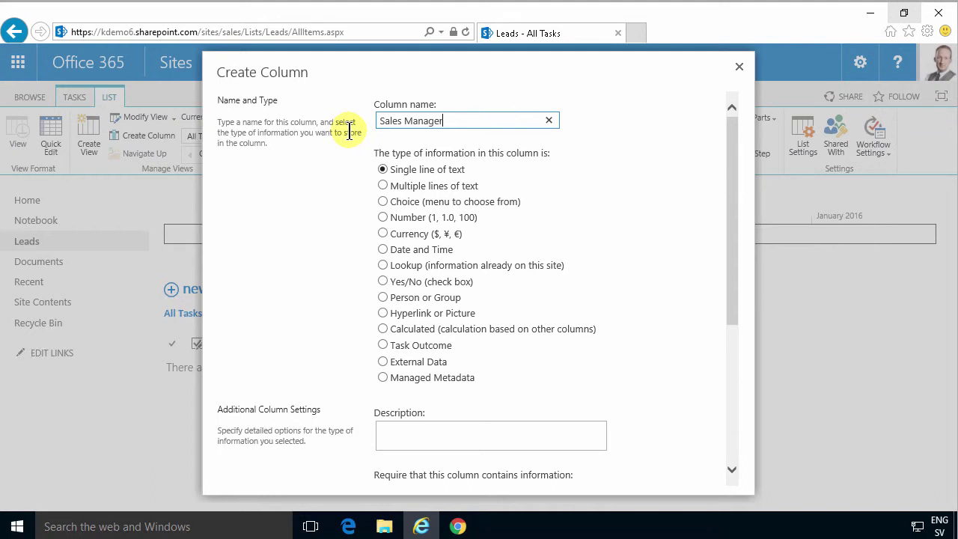
left_click(383, 298)
scroll(747, 287, "down", 5)
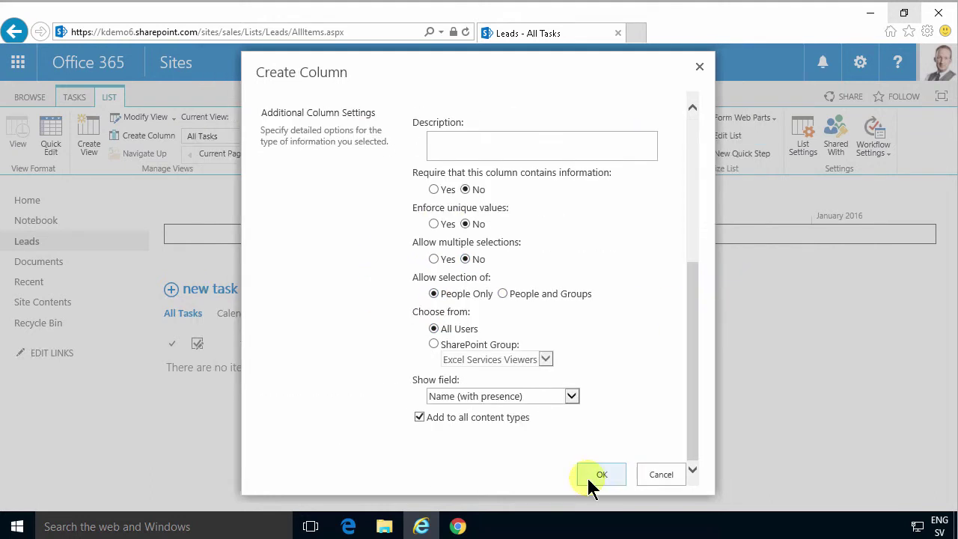
left_click(599, 475)
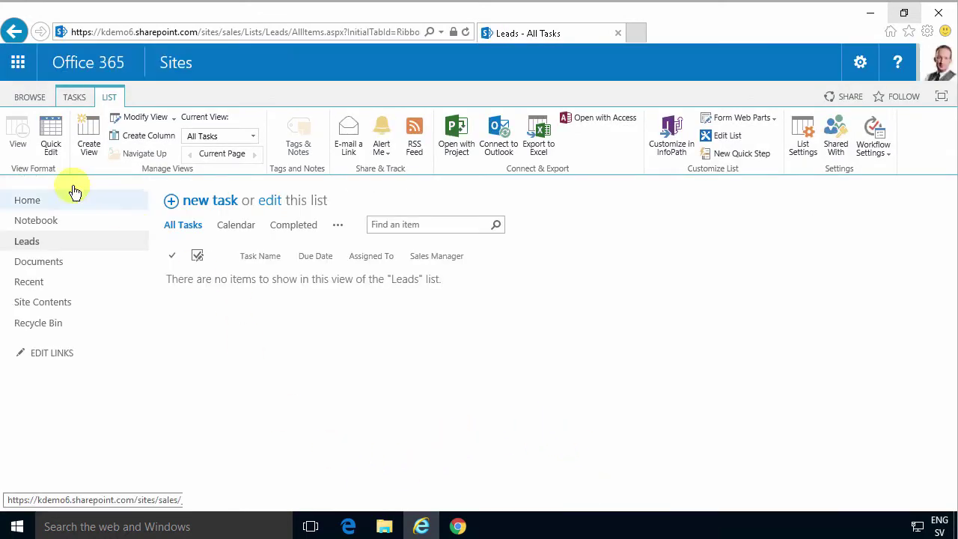
Copy the Sales site's address and launch SharePoint Designer 2013 from Windows search.
left_click(40, 97)
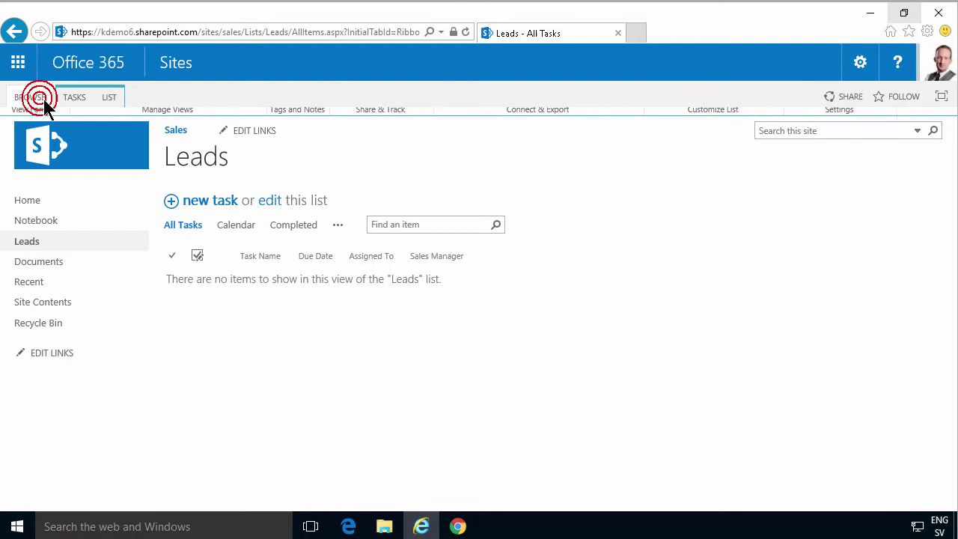
right_click(63, 147)
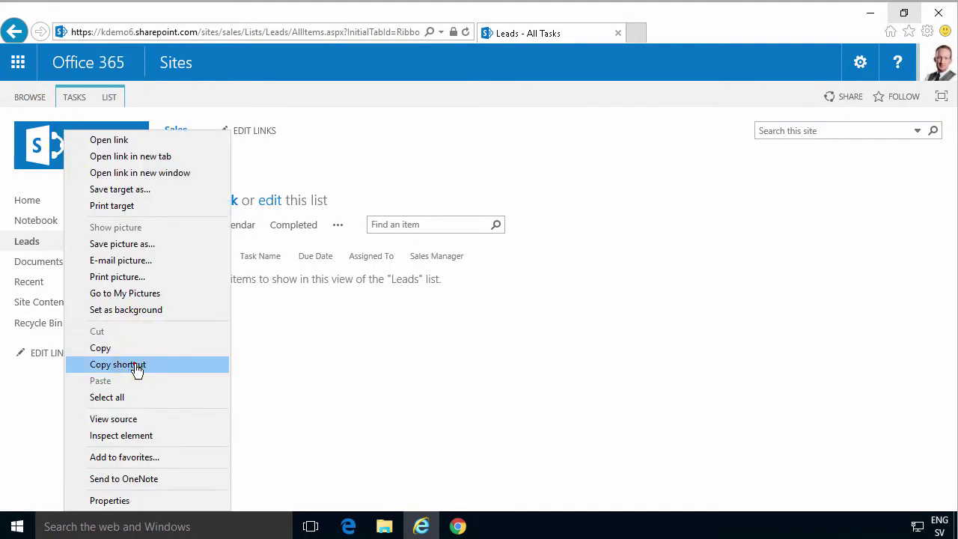
left_click(135, 364)
key("super")
type("sharepoint")
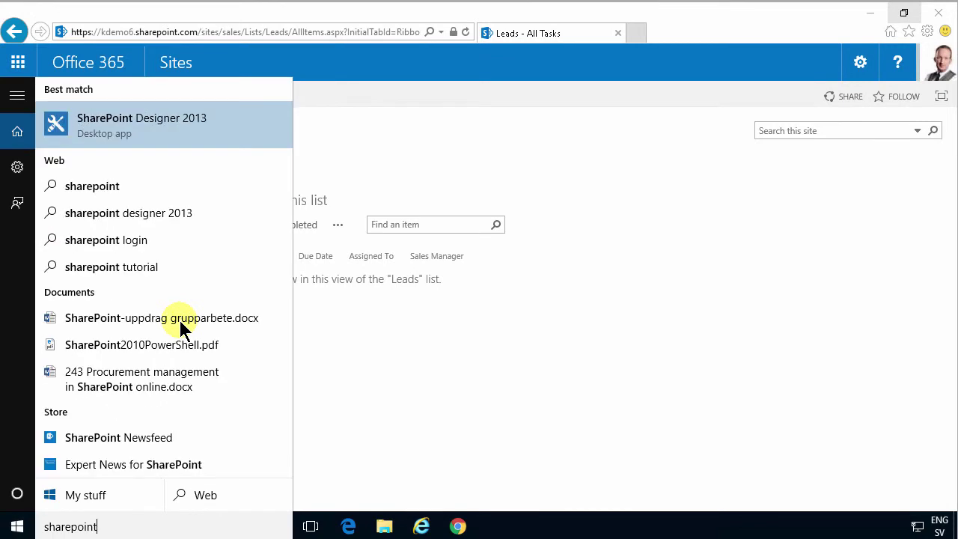
key("Return")
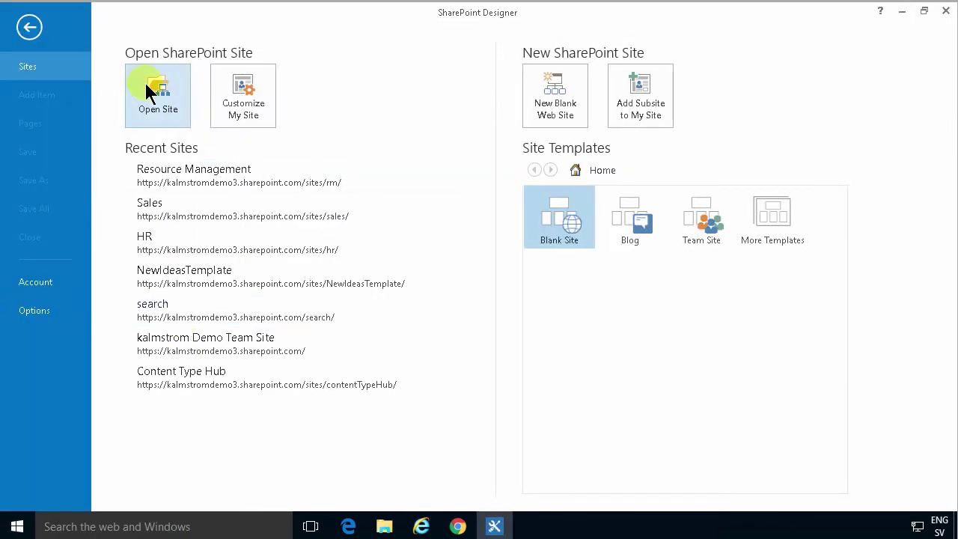
Open the pasted Sales site URL and sign in with the account e-mail and password.
left_click(186, 131)
key("ctrl+v")
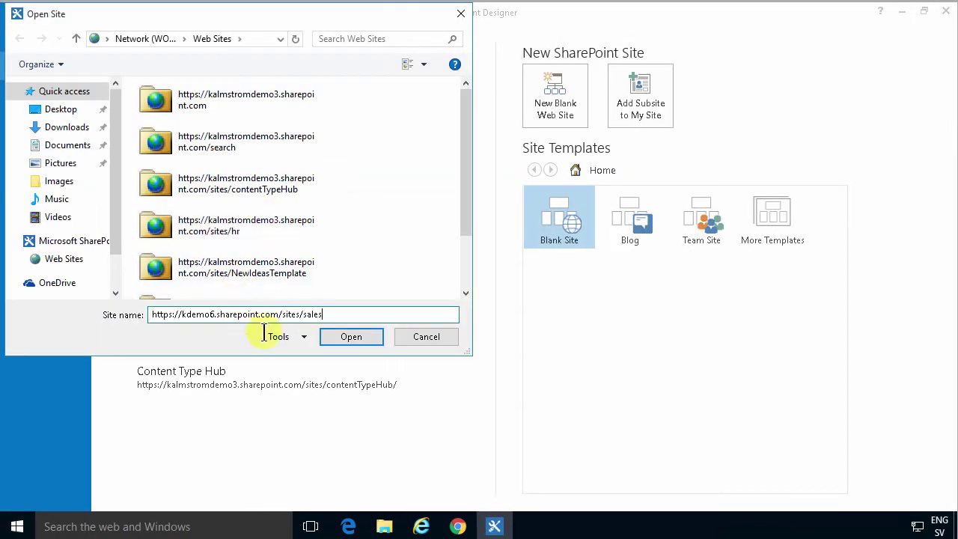
left_click(360, 339)
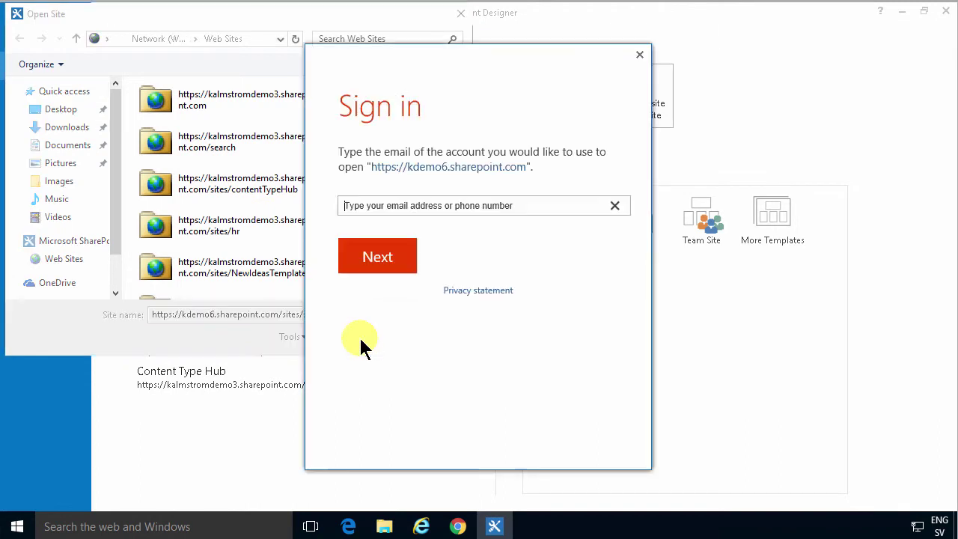
key("Return")
key("ctrl+v")
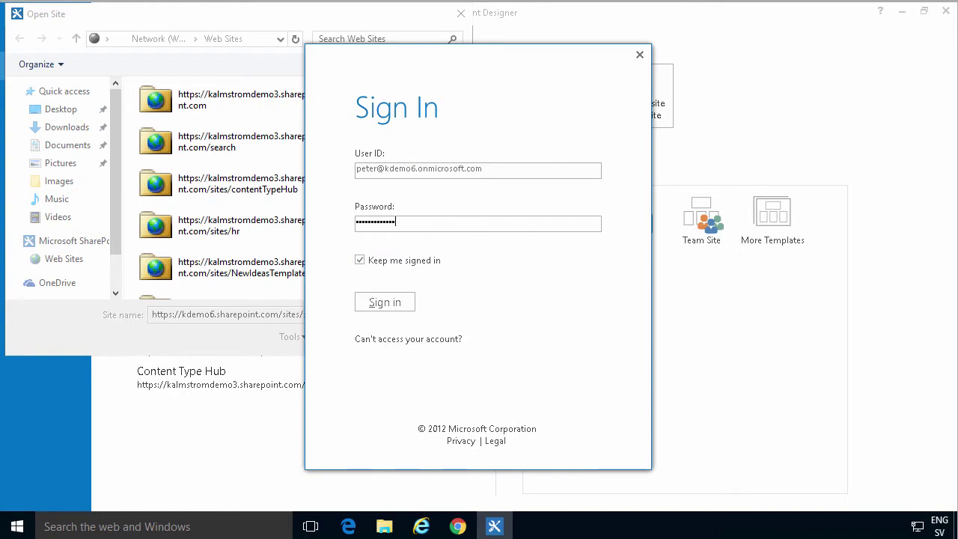
key("Return")
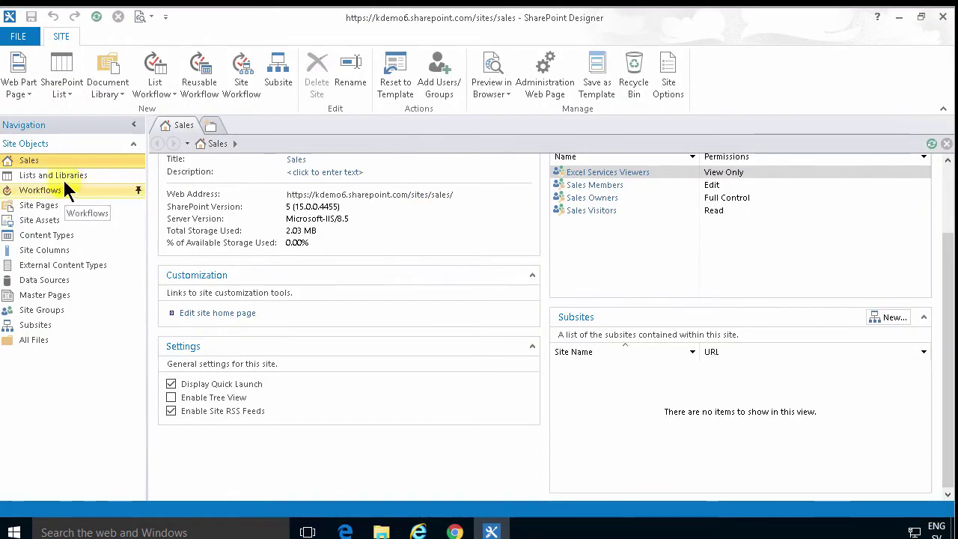
Open the Leads list's summary page from Lists and Libraries.
left_click(66, 182)
left_click(177, 195)
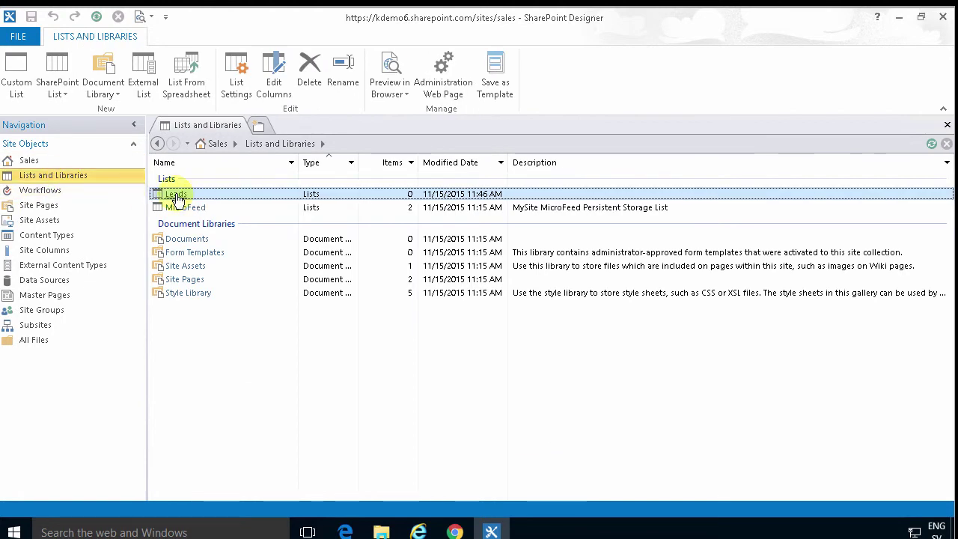
double_click(184, 197)
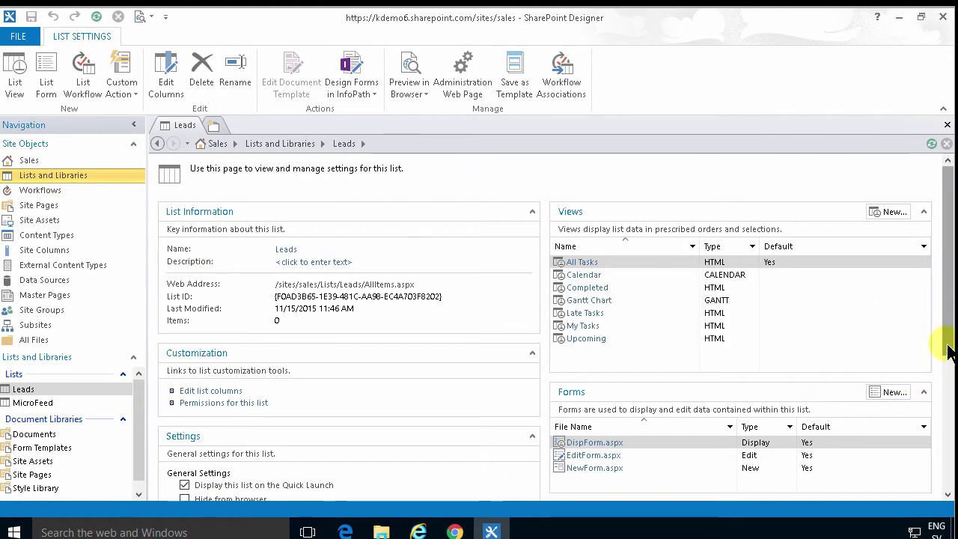
left_click(946, 347)
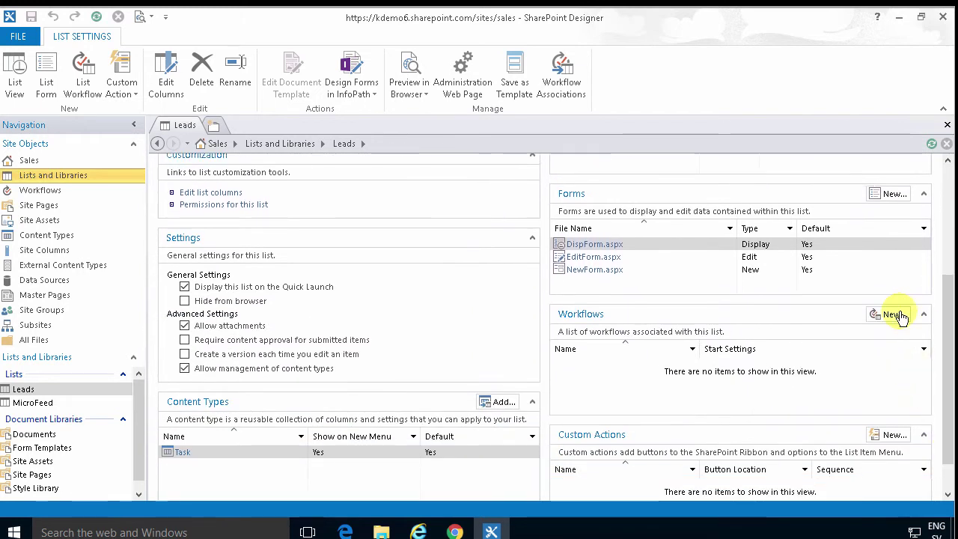
Create a SharePoint 2013 list workflow named 'Notify manager'.
left_click(891, 314)
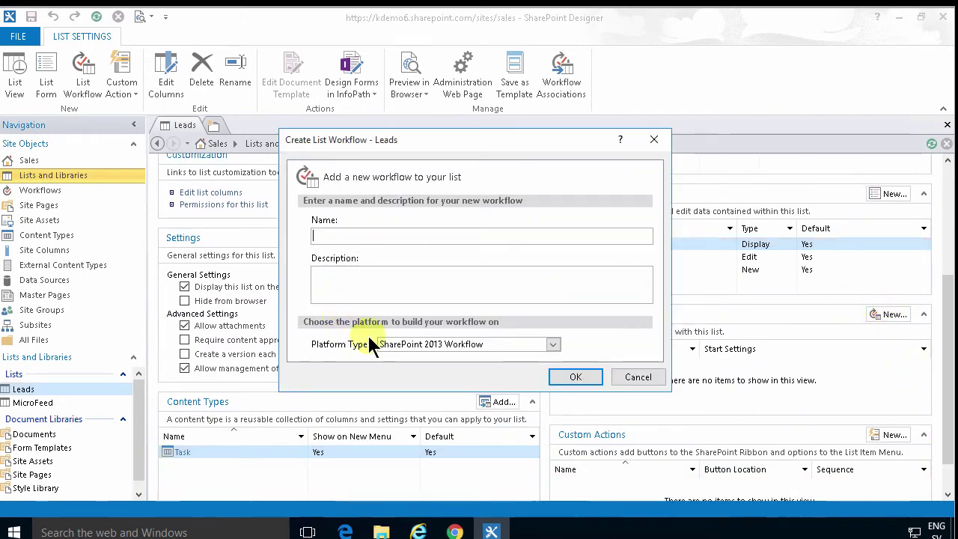
left_click(414, 346)
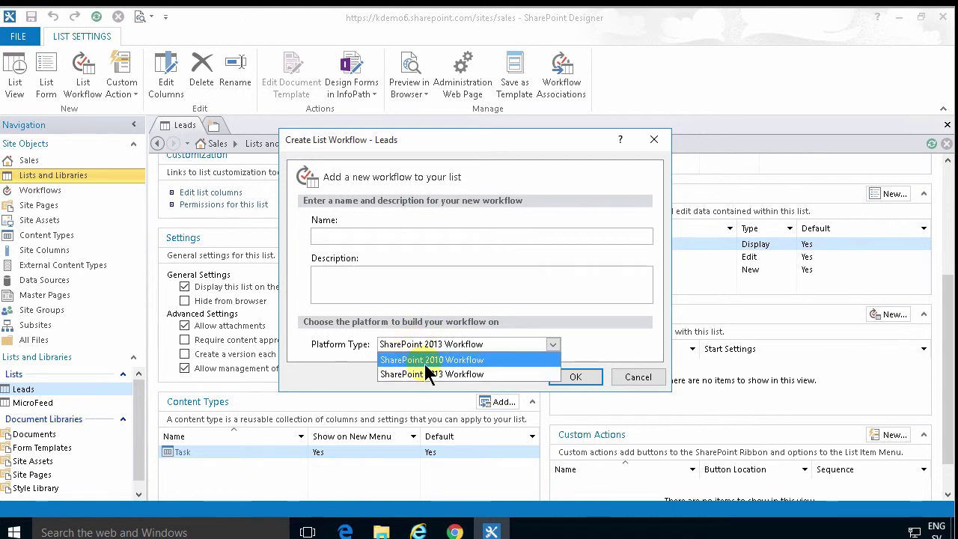
left_click(414, 375)
left_click(333, 235)
type("Notify manager")
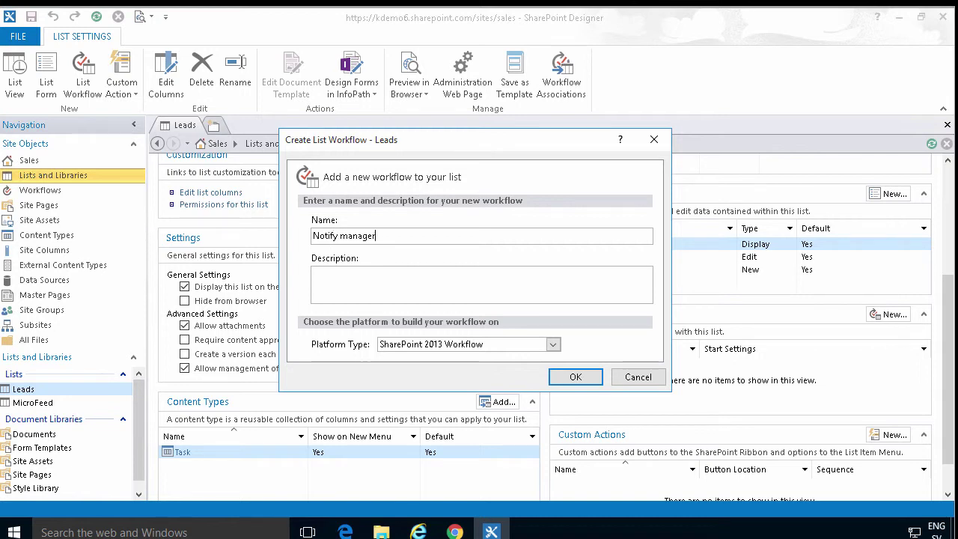
left_click(574, 378)
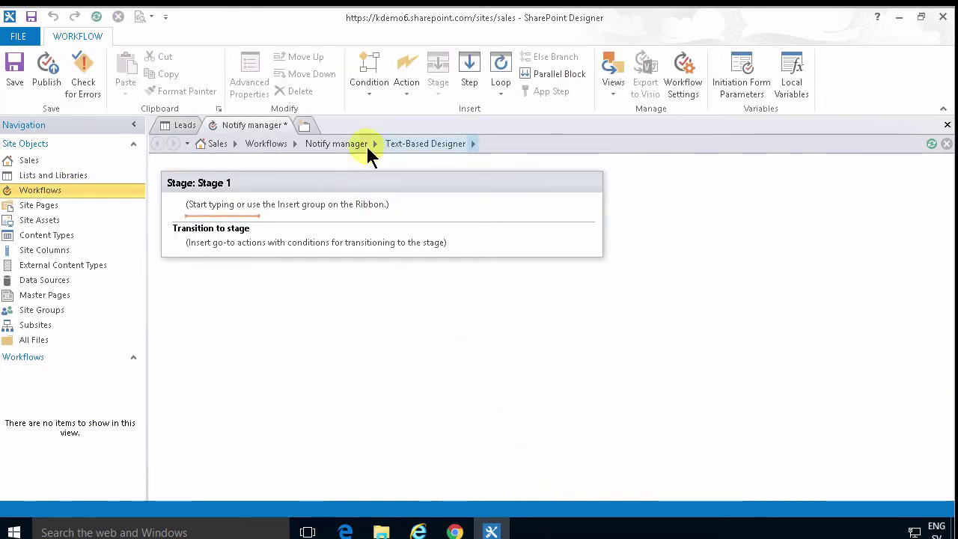
Set the workflow to start automatically when a lead is created, then open it for editing.
left_click(358, 146)
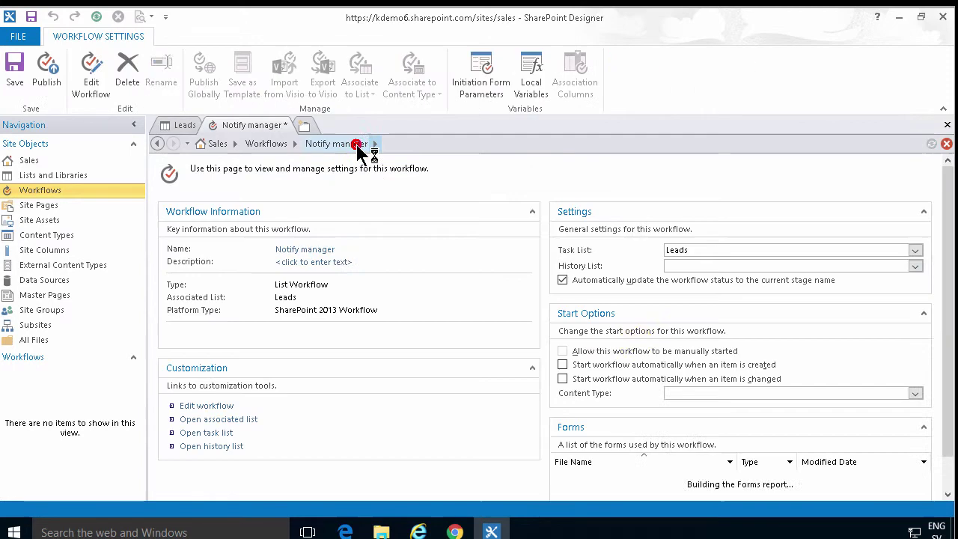
left_click(563, 365)
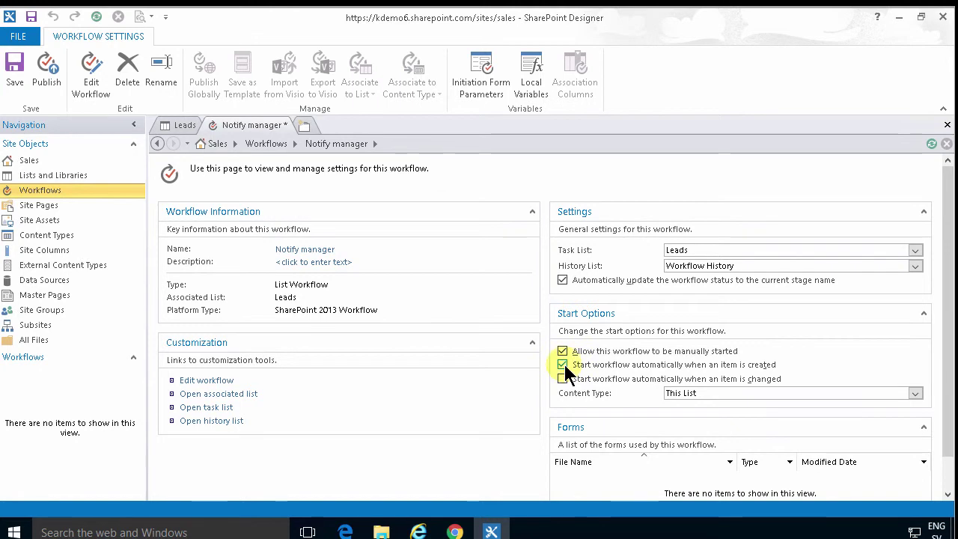
left_click(216, 380)
Make Stage 1's transition go to End of Workflow.
left_click(240, 243)
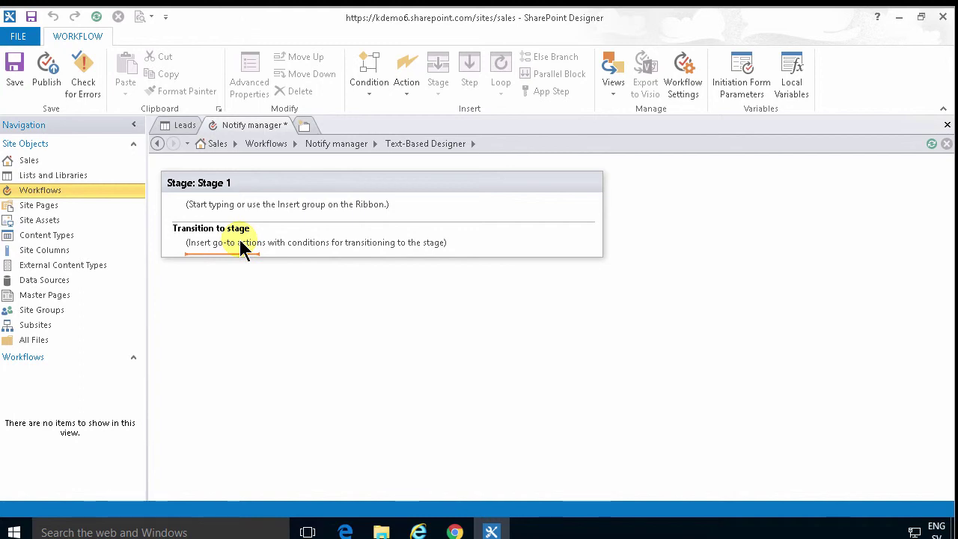
type("go")
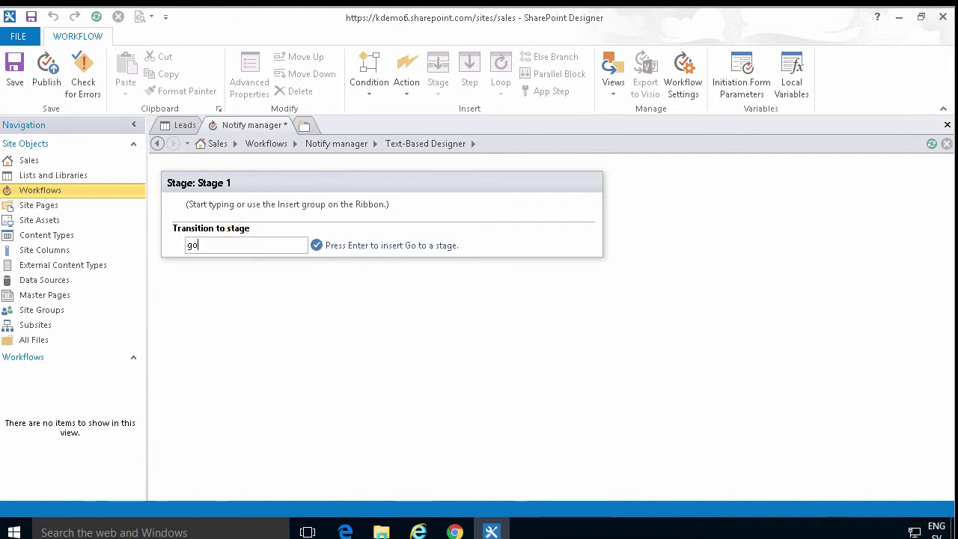
key("Return")
left_click(222, 249)
left_click(249, 272)
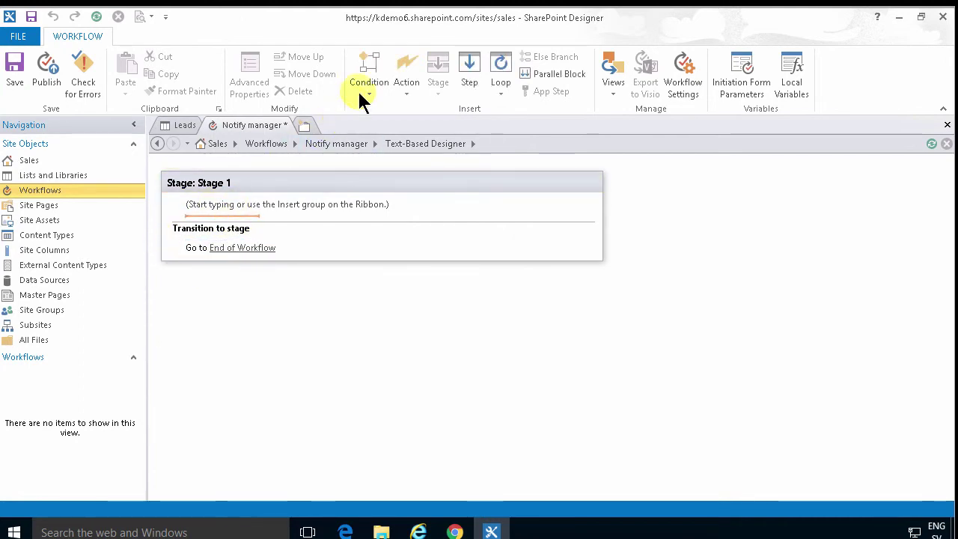
Add a Send an Email action to Stage 1 and open its message settings.
left_click(403, 90)
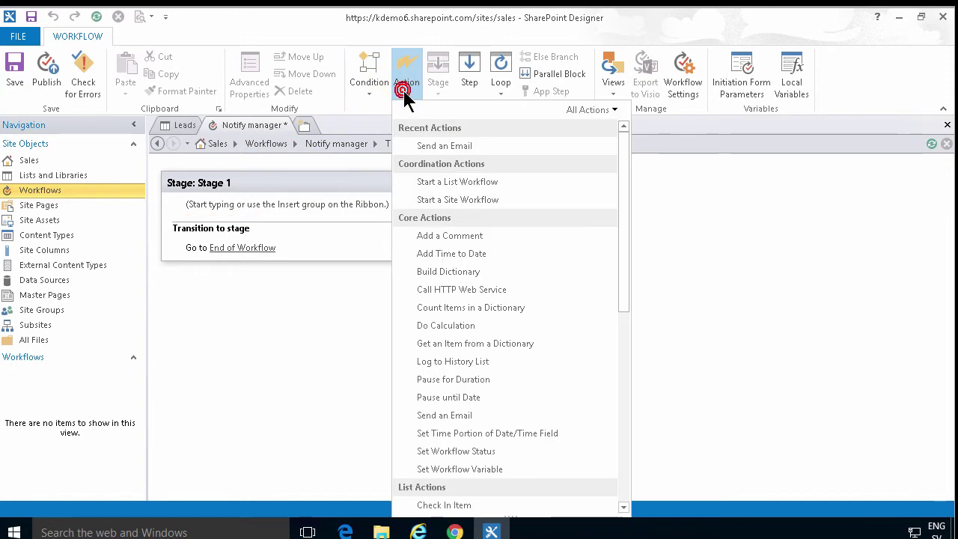
left_click(443, 150)
left_click(234, 212)
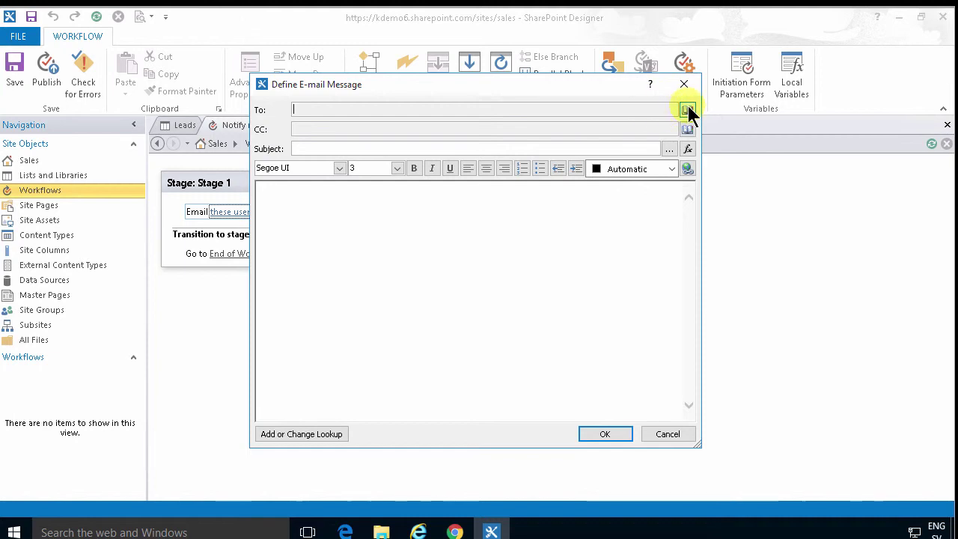
Set the To line to Current Item: Assigned To, returned as email addresses.
left_click(687, 110)
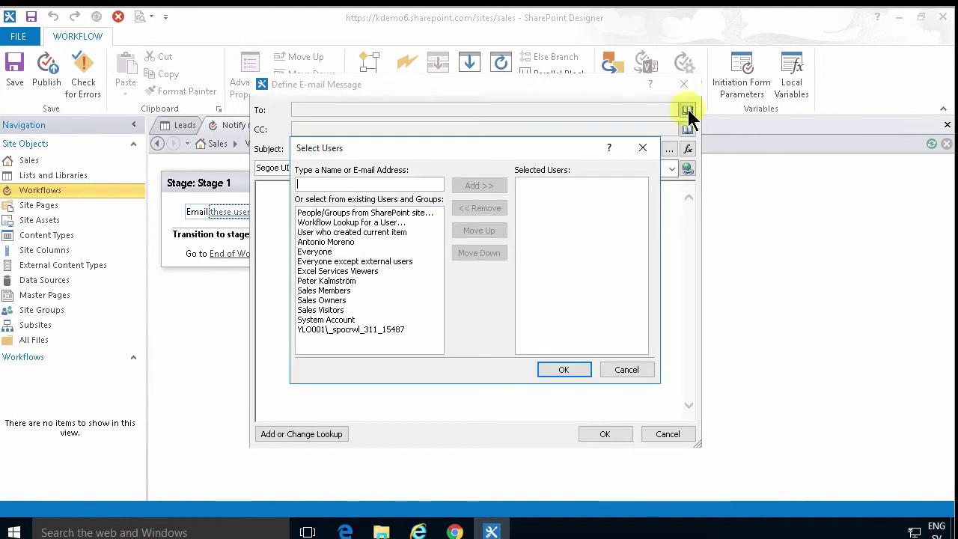
double_click(379, 224)
left_click(485, 274)
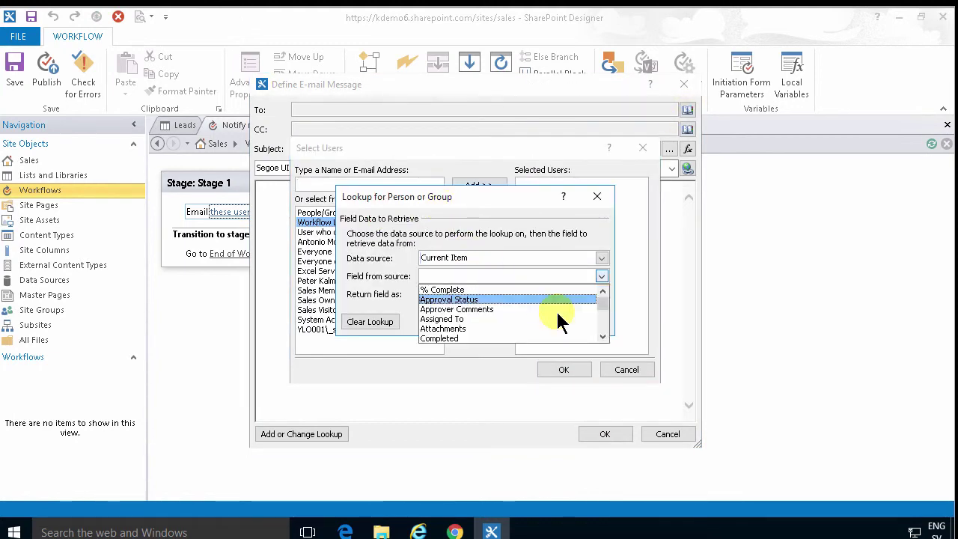
left_click(543, 319)
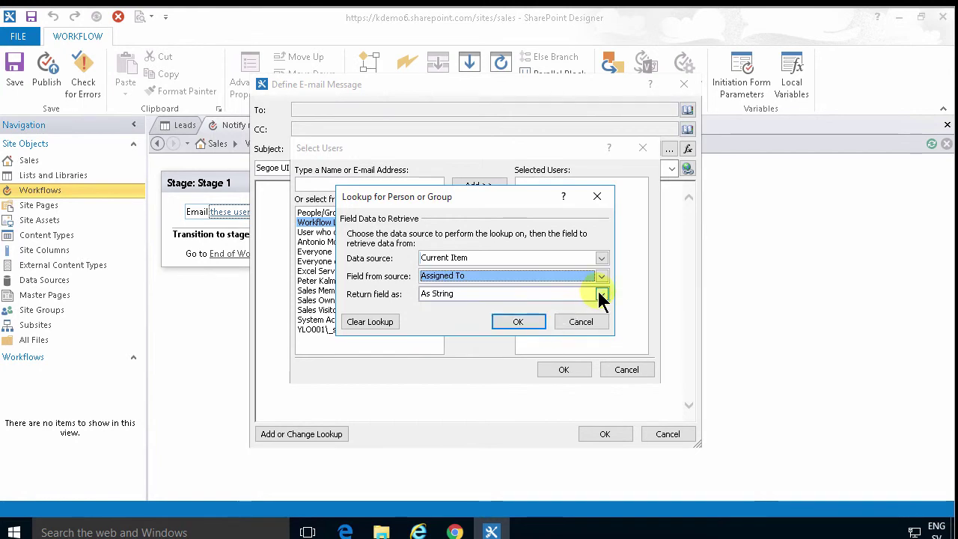
left_click(601, 294)
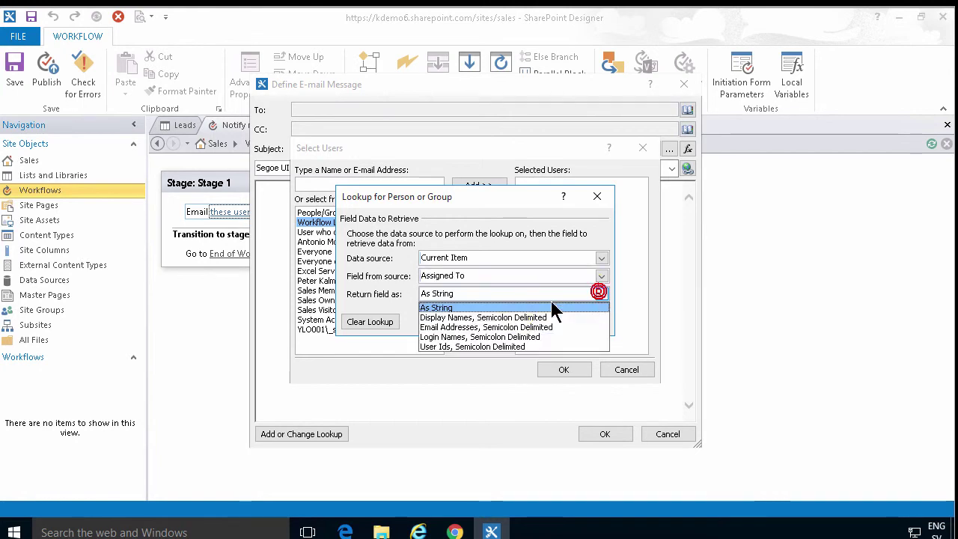
left_click(502, 329)
left_click(518, 324)
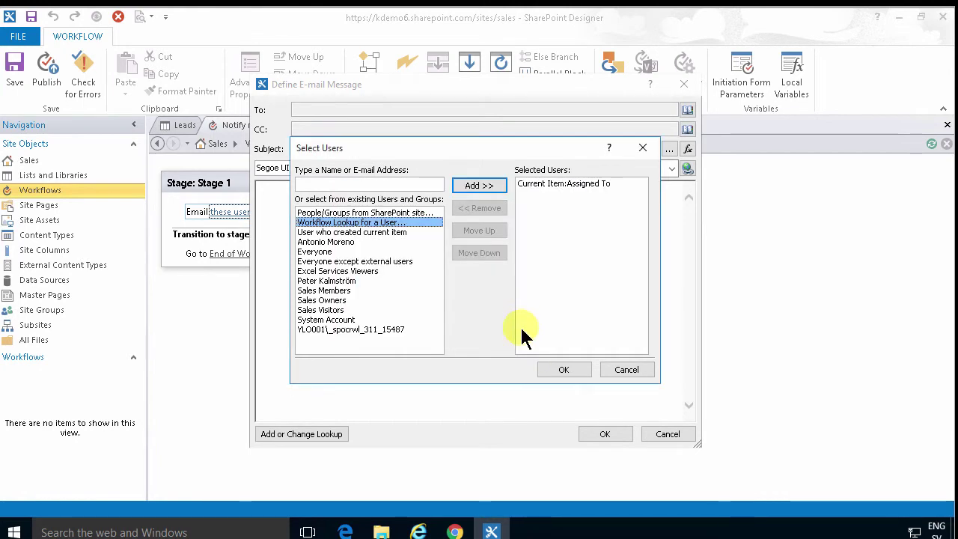
double_click(383, 225)
left_click(581, 323)
left_click(621, 367)
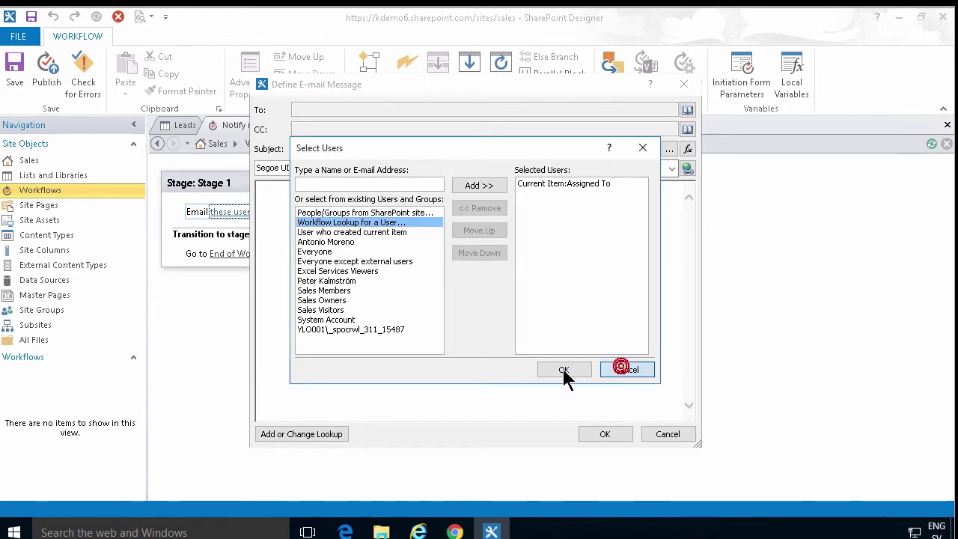
left_click(564, 370)
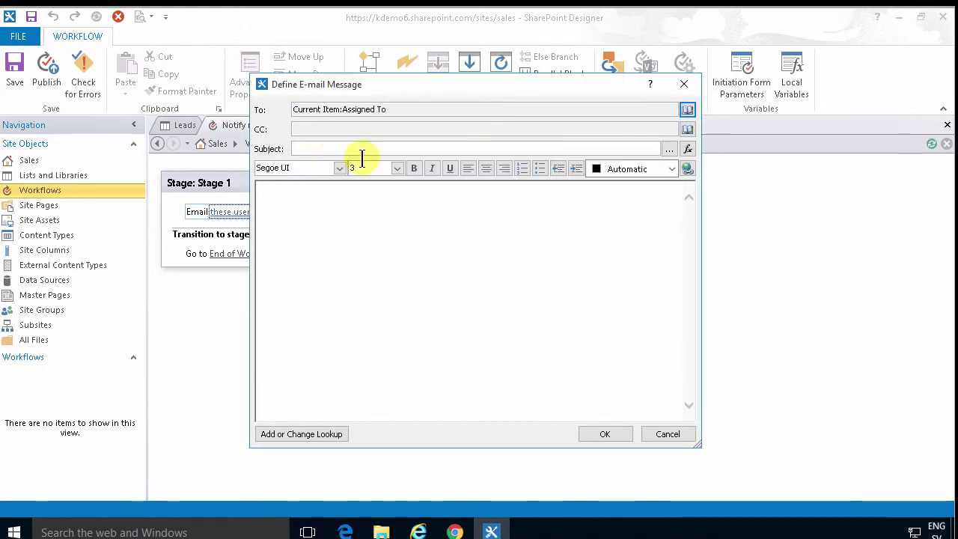
Set the CC line to Current Item: Sales Manager, returned as email addresses.
left_click(322, 129)
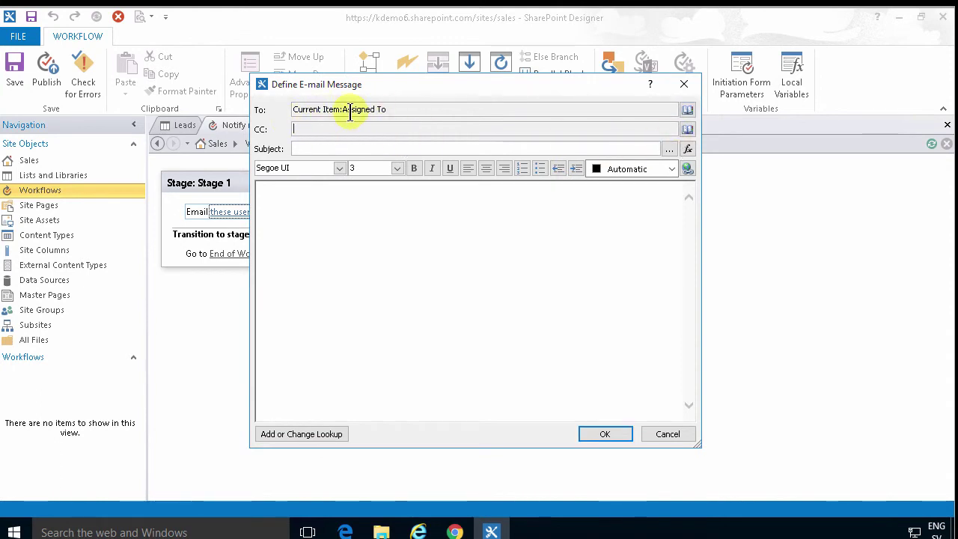
left_click(687, 129)
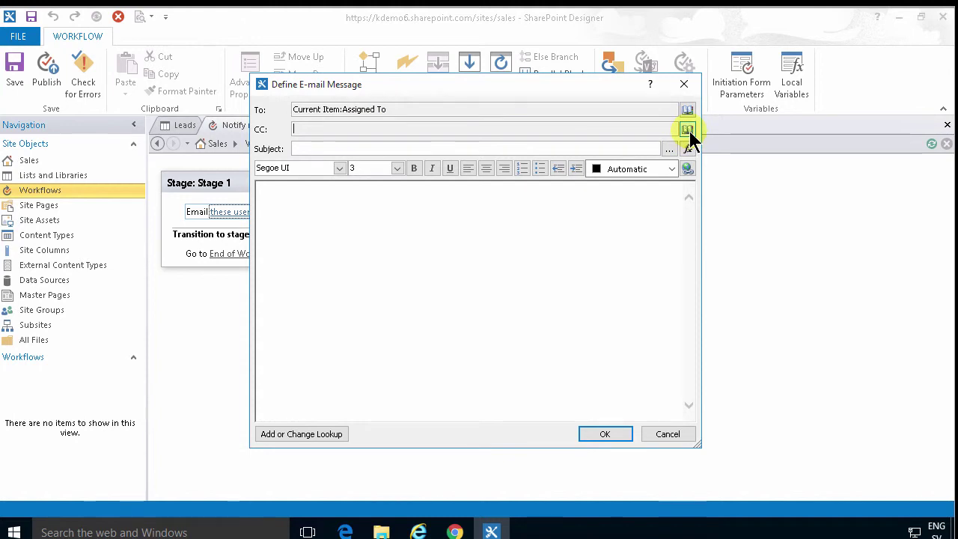
left_click(367, 214)
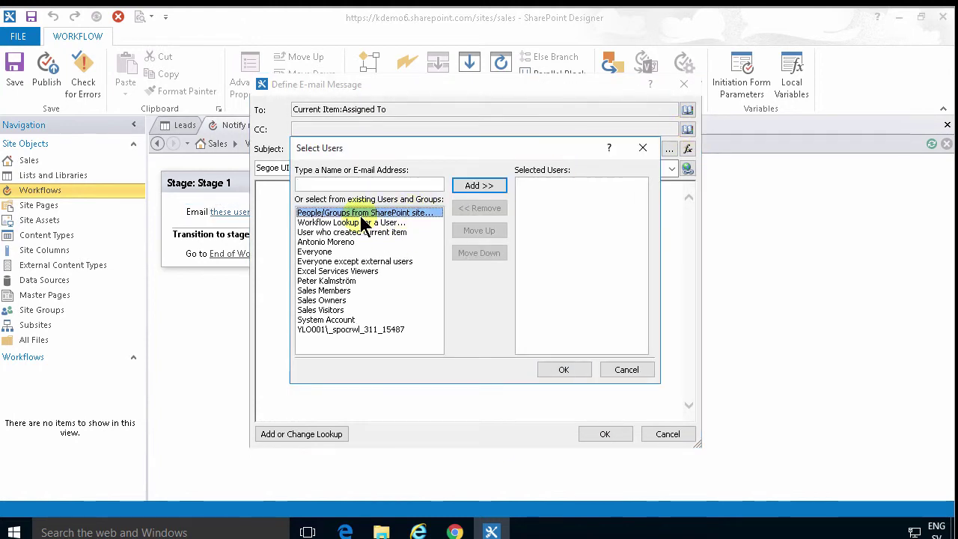
double_click(357, 224)
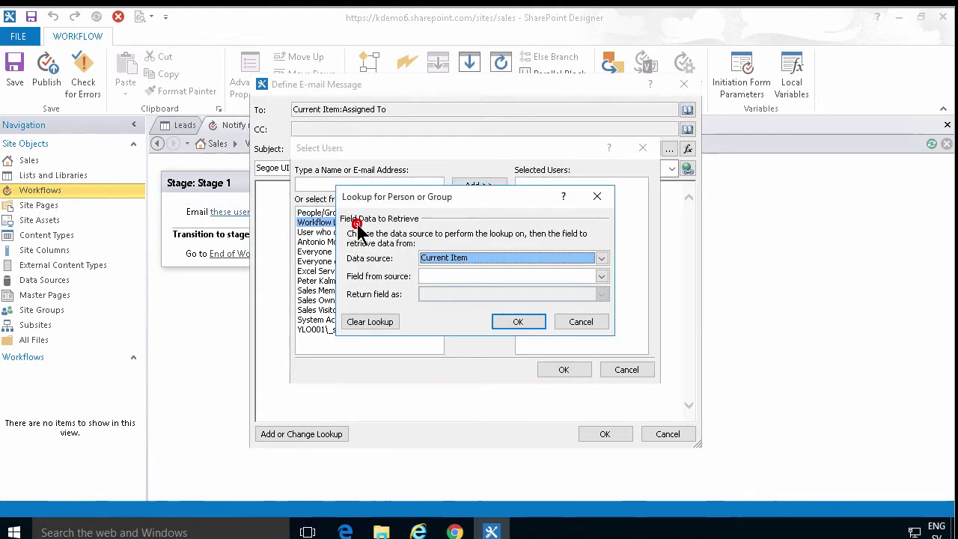
left_click(533, 276)
left_click(603, 337)
left_click(603, 337)
left_click(604, 337)
left_click(603, 337)
left_click(604, 337)
left_click(604, 337)
left_click_drag(605, 315, 605, 322)
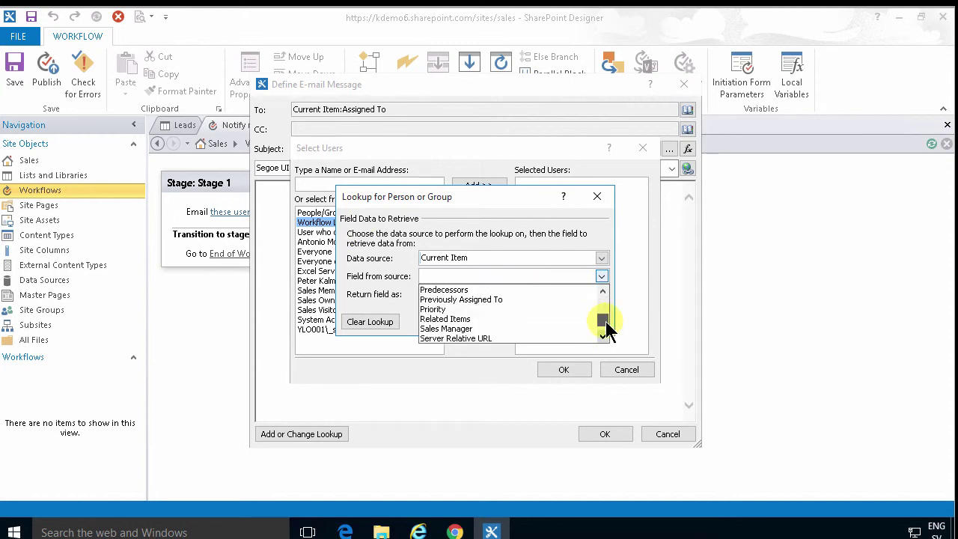
left_click(492, 328)
left_click(505, 293)
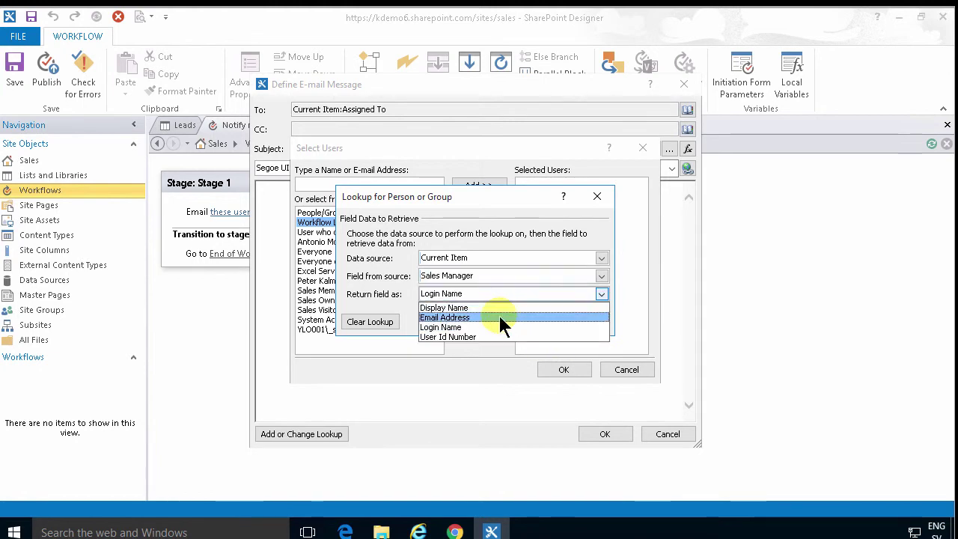
left_click(500, 318)
left_click(521, 320)
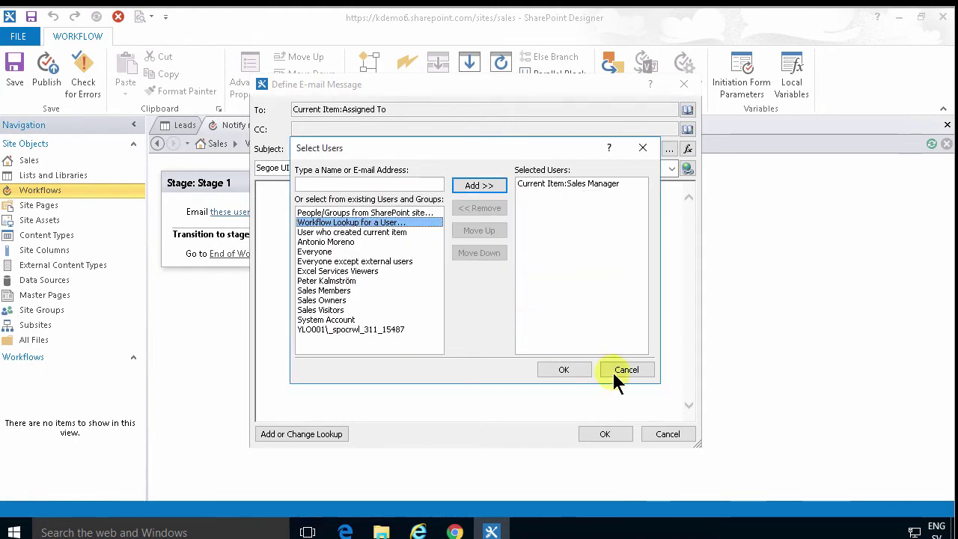
left_click(563, 369)
Set the subject to 'New lead added:' followed by the Task Name lookup.
type("New lead ad")
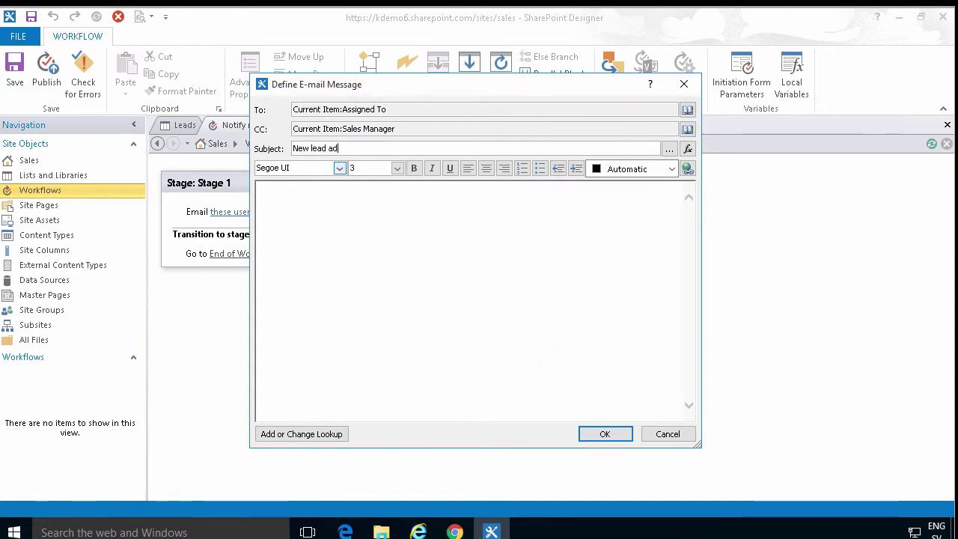
type("ded:")
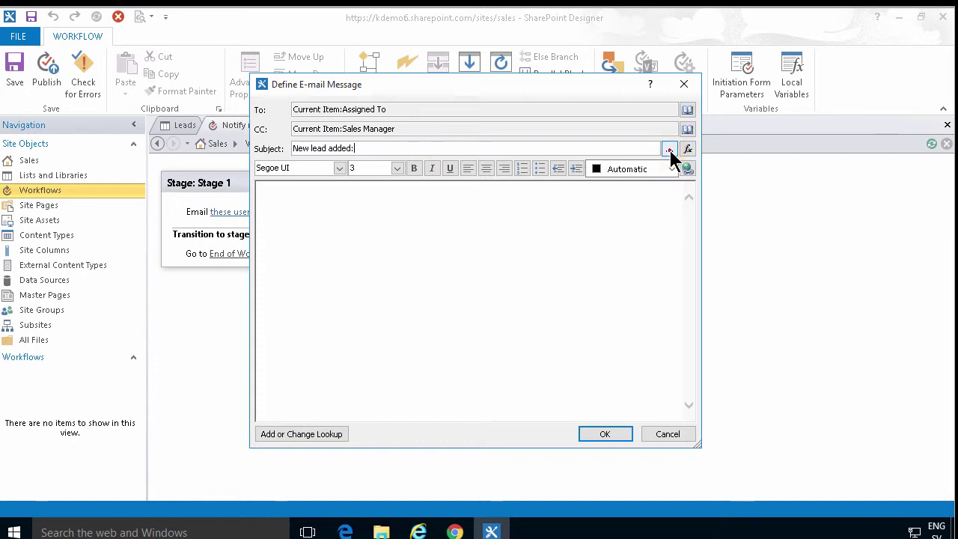
left_click(669, 147)
left_click(393, 153)
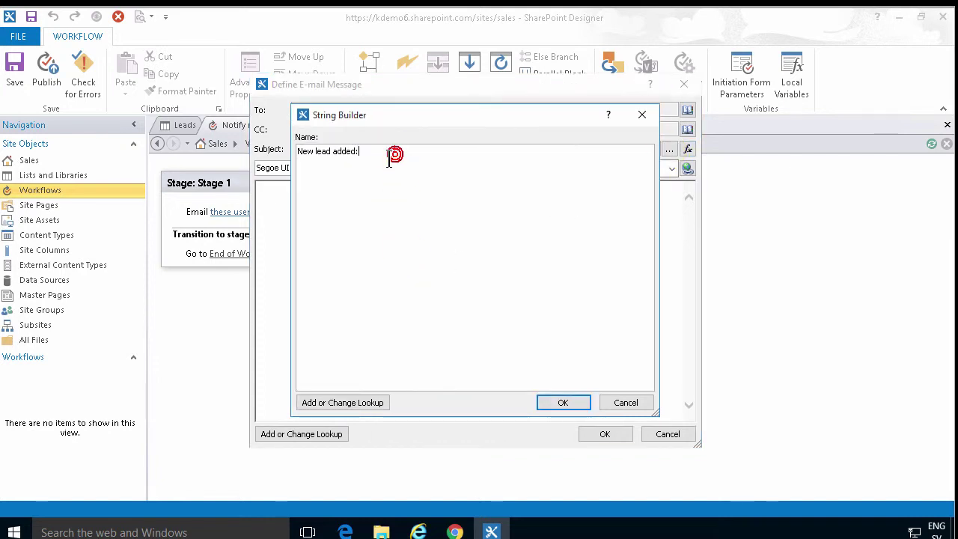
left_click(352, 405)
left_click(456, 276)
left_click_drag(602, 295, 608, 330)
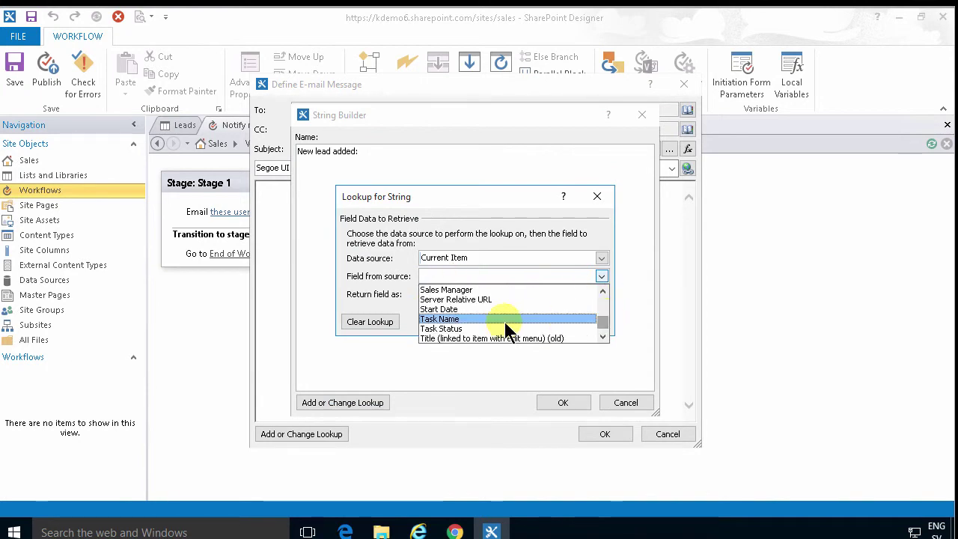
left_click(533, 319)
left_click(515, 322)
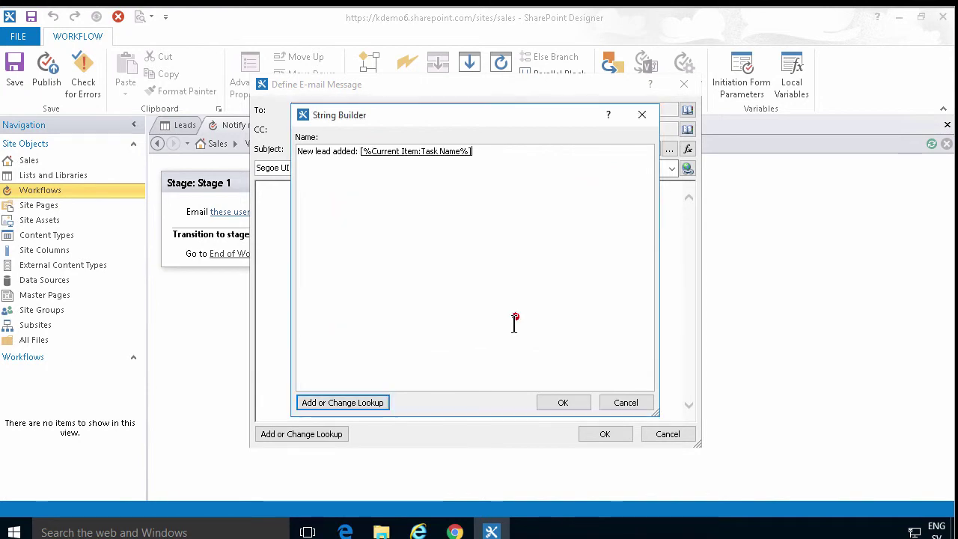
left_click(575, 399)
Write 'Priority:' plus a Priority field lookup in the body and close the message.
left_click(381, 238)
type("Priority:")
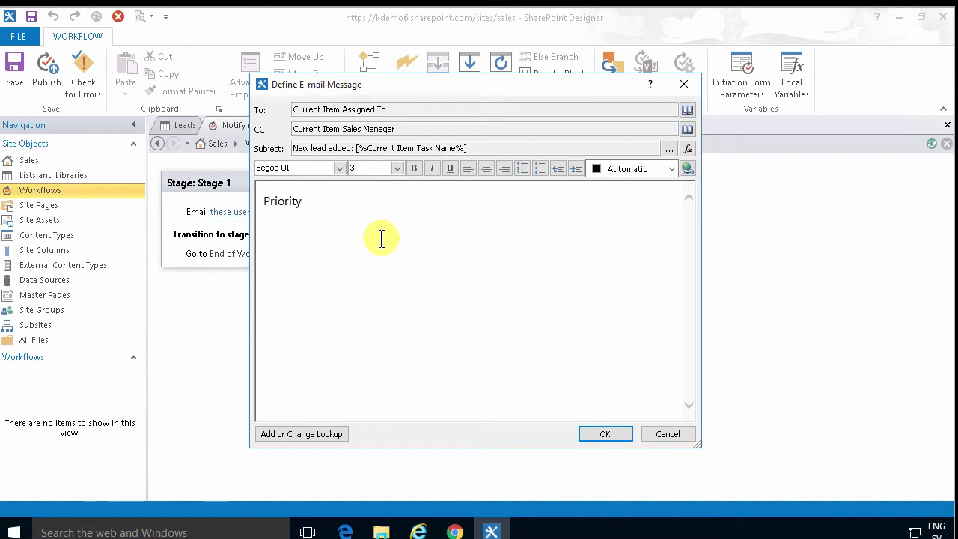
left_click(313, 434)
left_click(601, 276)
left_click_drag(603, 299, 608, 323)
left_click(603, 291)
left_click(603, 291)
left_click(476, 310)
left_click(517, 320)
left_click(608, 435)
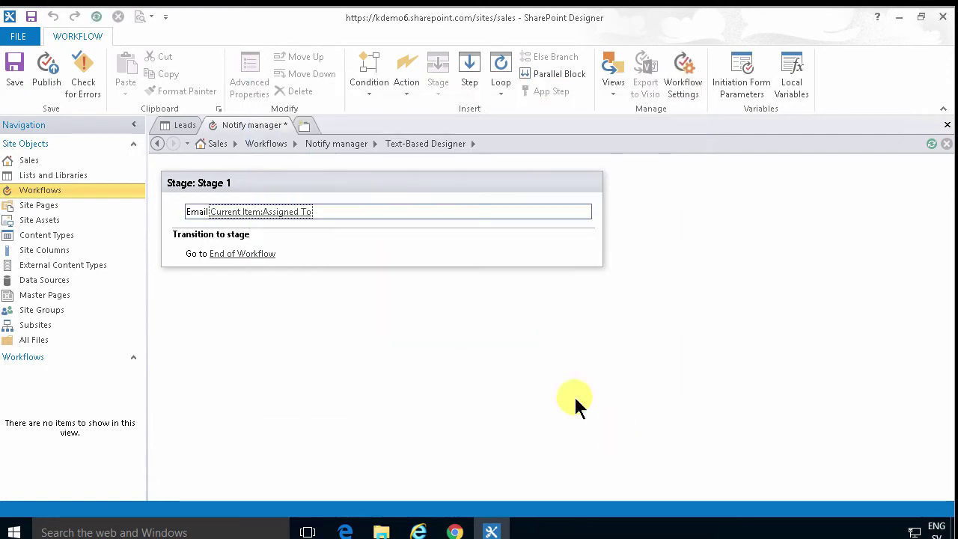
Publish the Notify manager workflow and return to the Leads list in the browser.
left_click(317, 283)
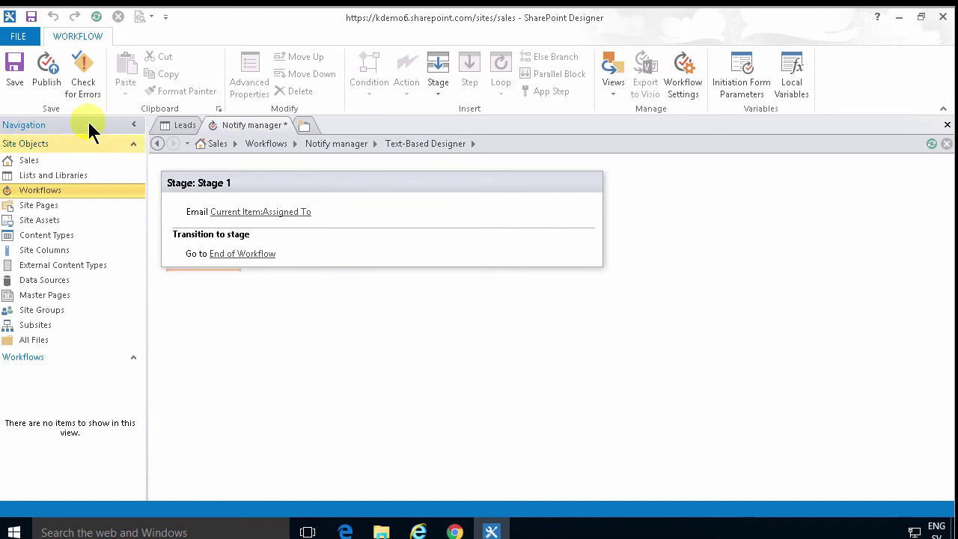
left_click(45, 70)
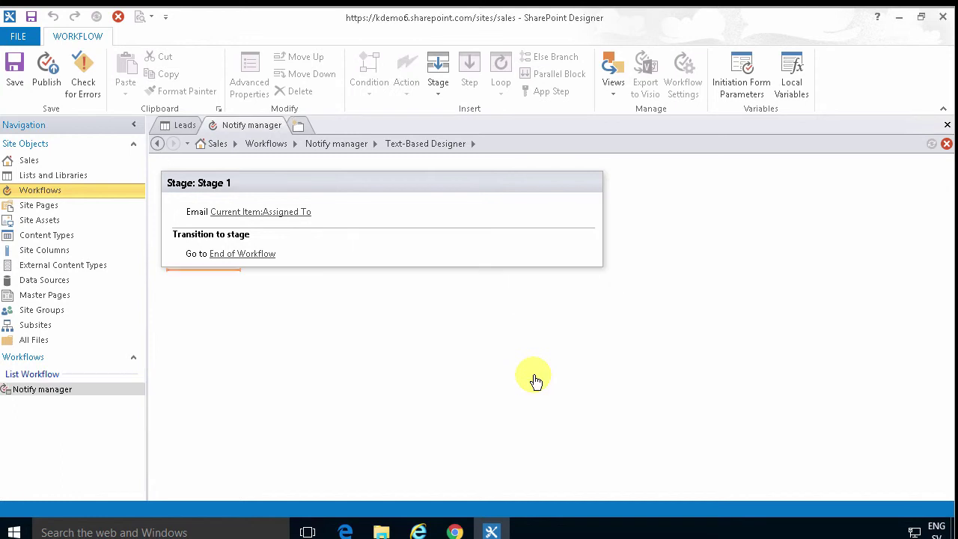
left_click(418, 532)
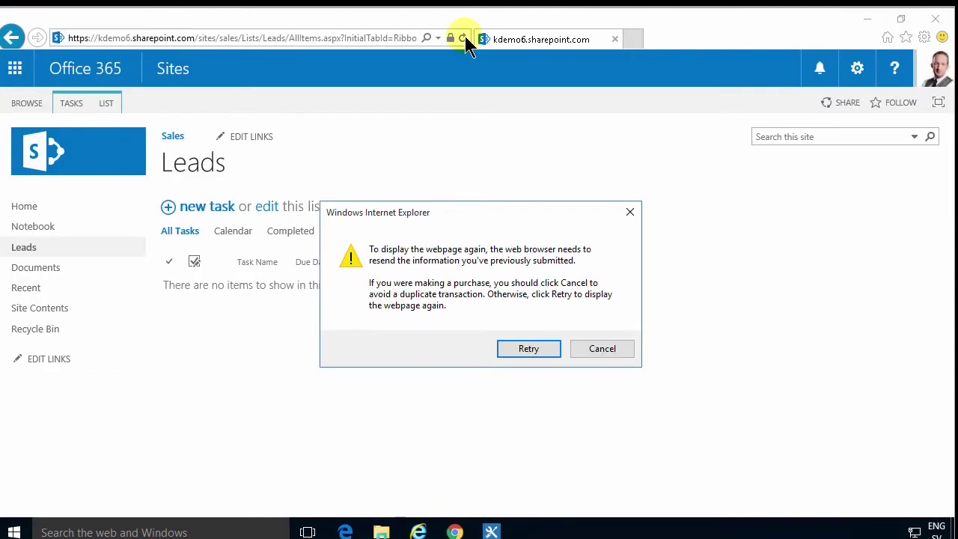
Reload the Leads page and start a new Lead IKEA item with a suggested assignee.
left_click(528, 349)
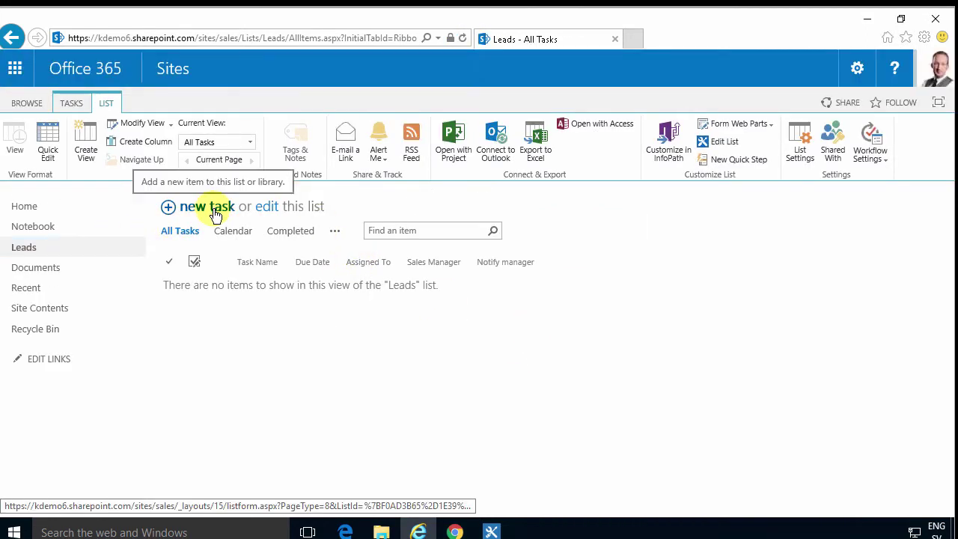
left_click(207, 206)
type("Lead IKEA")
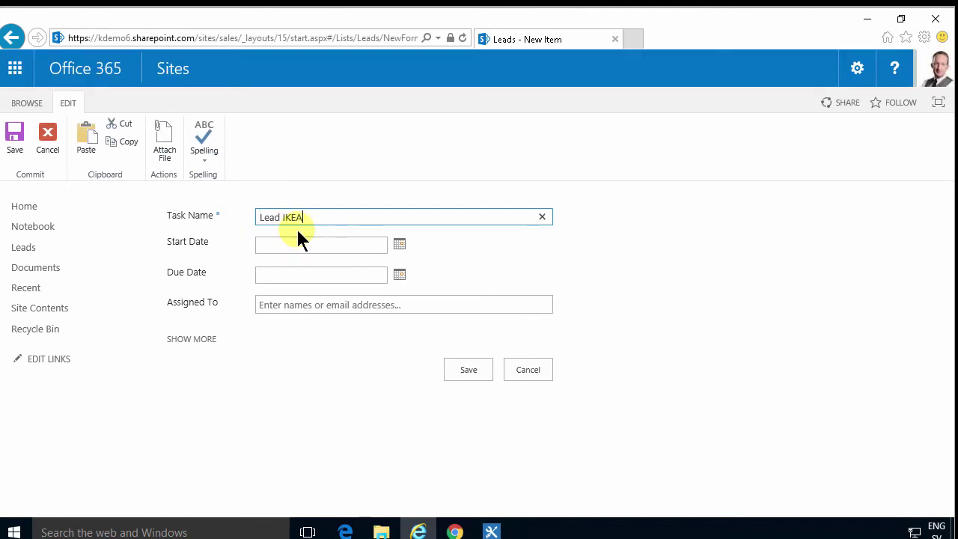
left_click(346, 305)
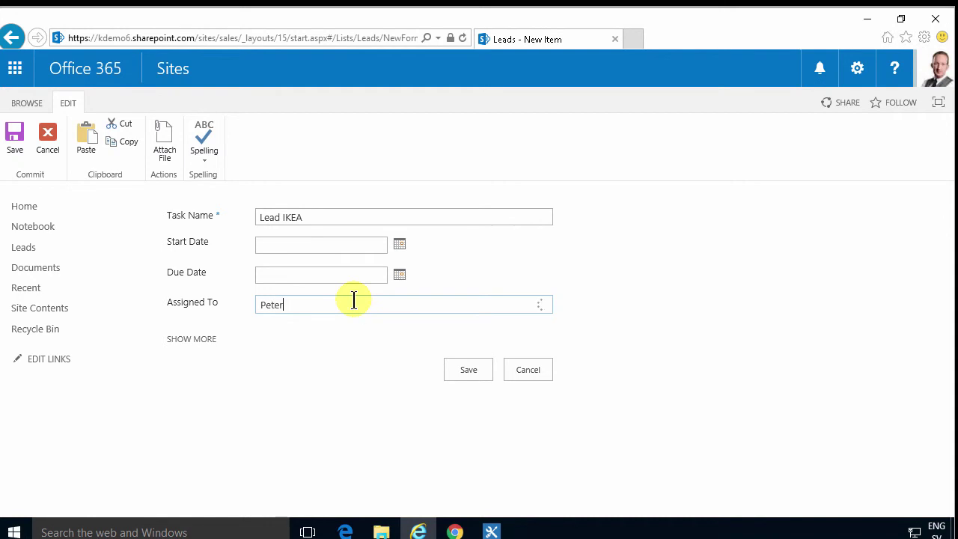
left_click(289, 326)
Choose a Sales Manager from the suggestions and save the new lead.
left_click(206, 339)
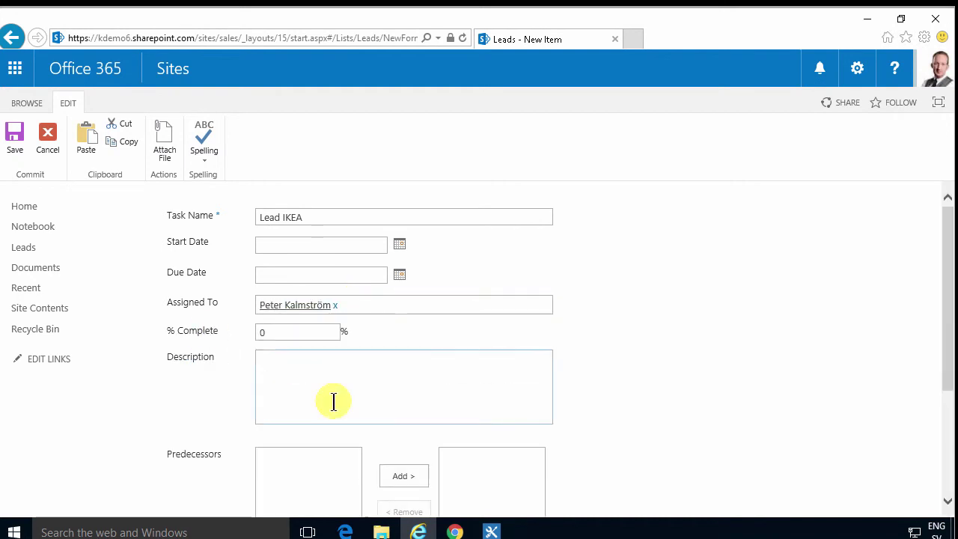
scroll(445, 402, "down", 3)
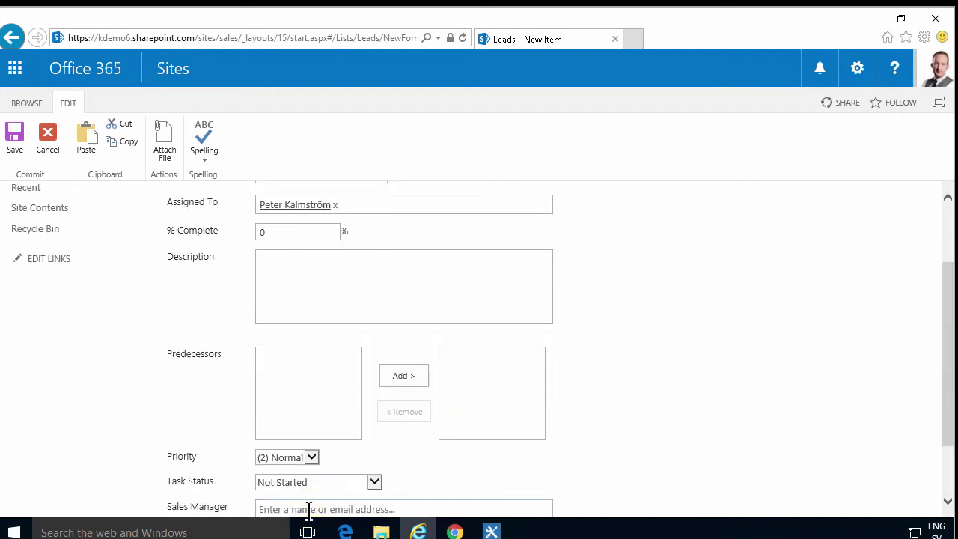
left_click(308, 509)
left_click_drag(947, 435, 948, 492)
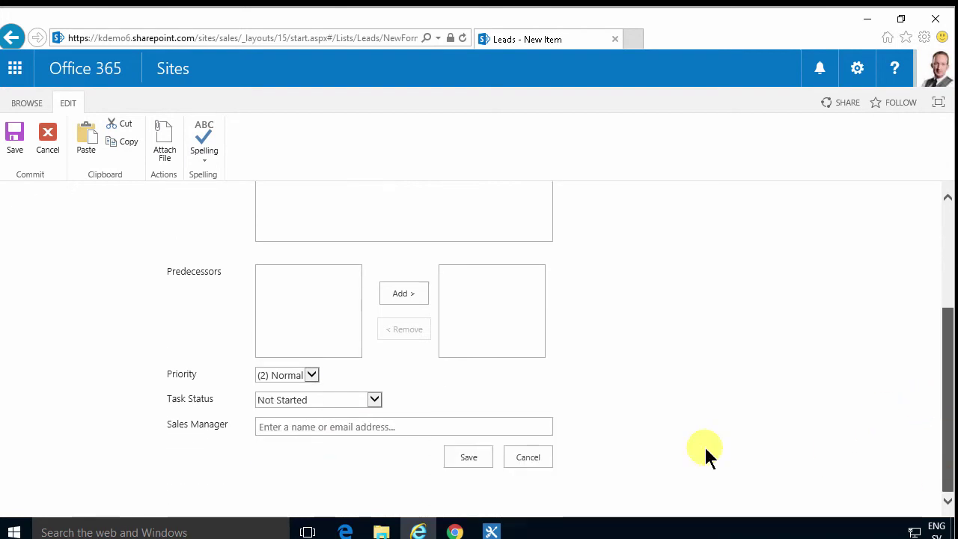
left_click(301, 424)
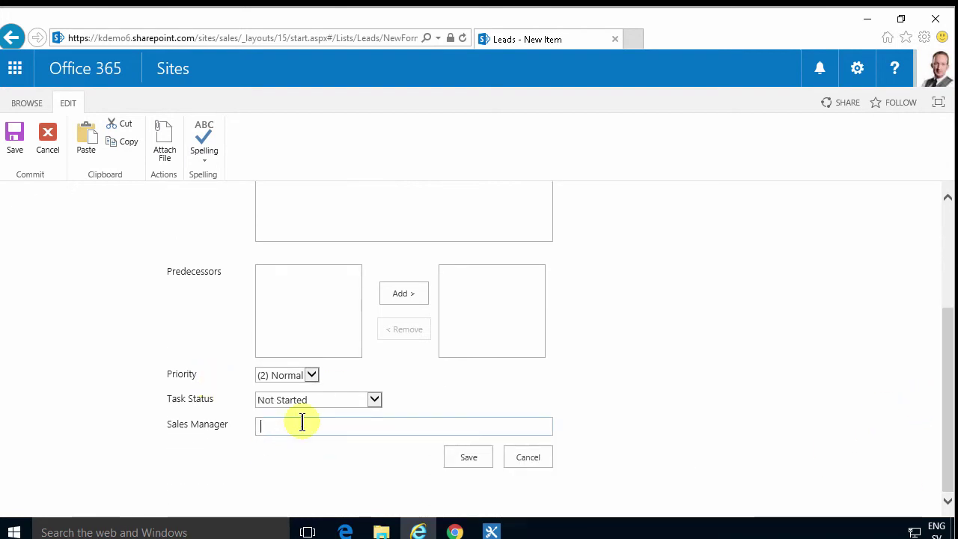
type("an")
left_click(295, 453)
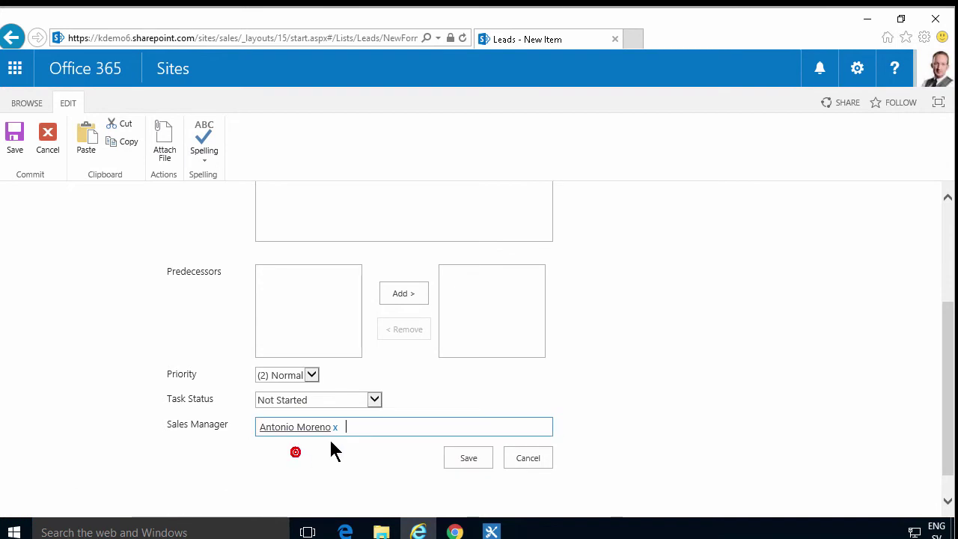
left_click(469, 458)
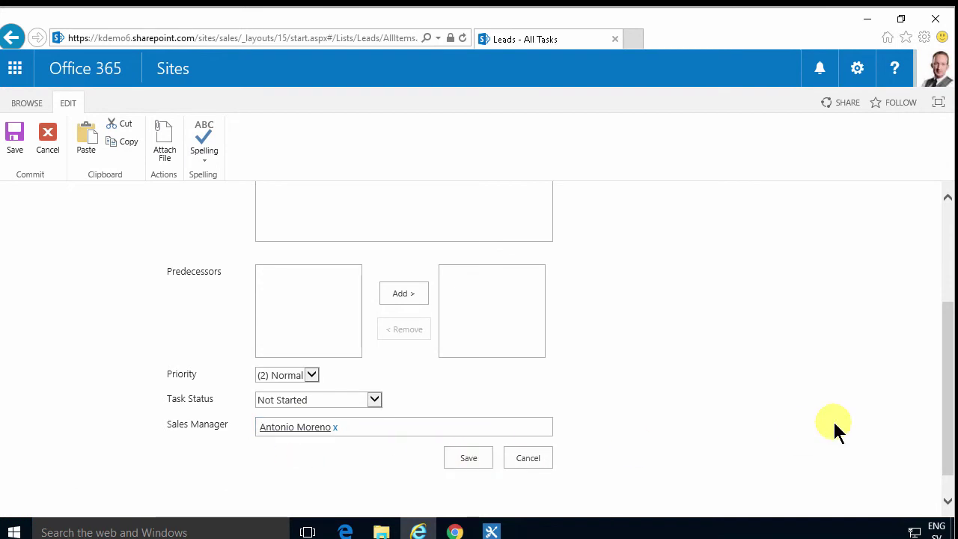
Via Modify this View, toggle off the Notify manager column in All Tasks and save.
mouse_move(608, 381)
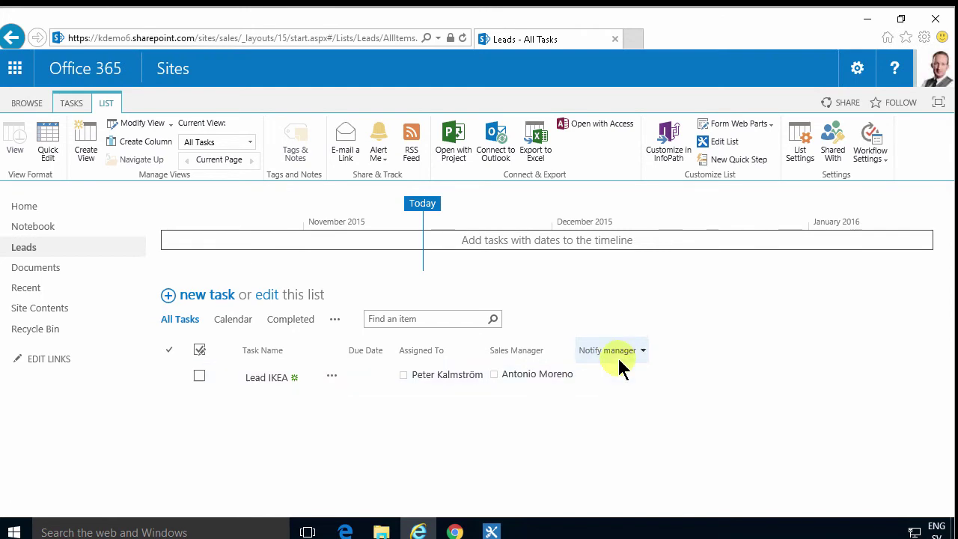
left_click(335, 319)
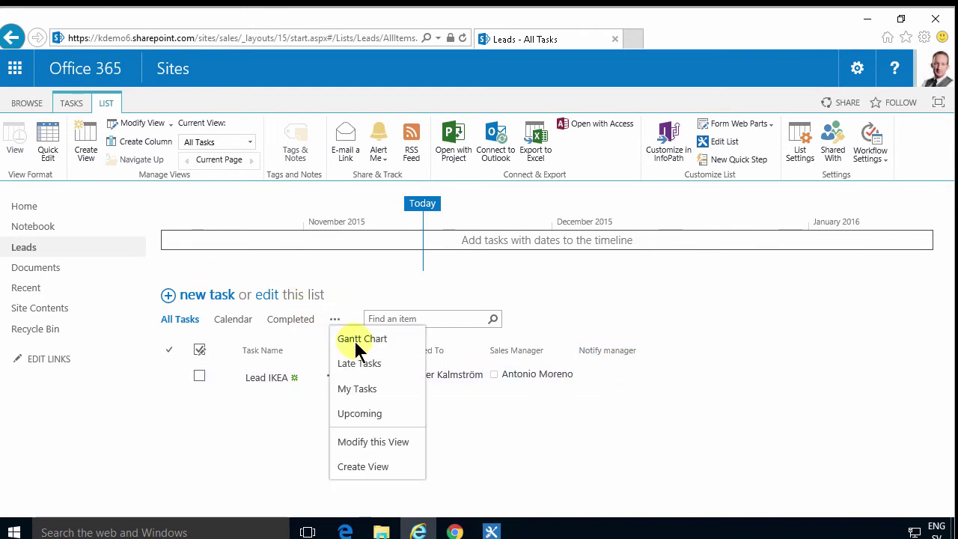
left_click(373, 443)
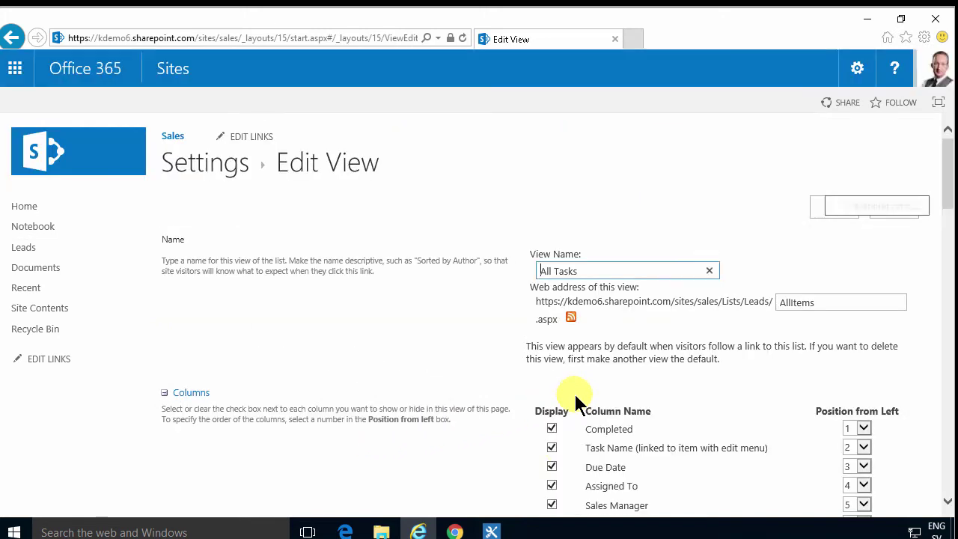
scroll(561, 445, "down", 2)
left_click(554, 403)
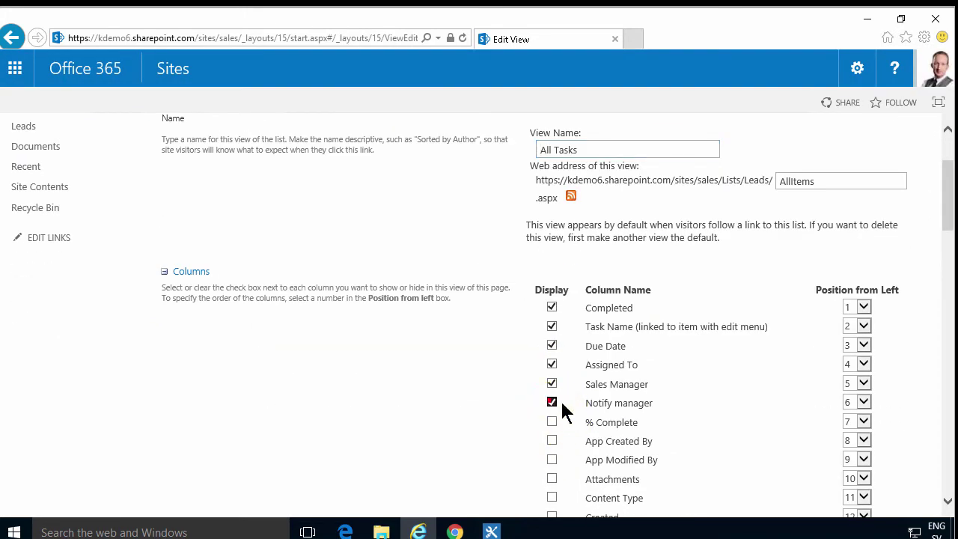
scroll(660, 364, "up", 2)
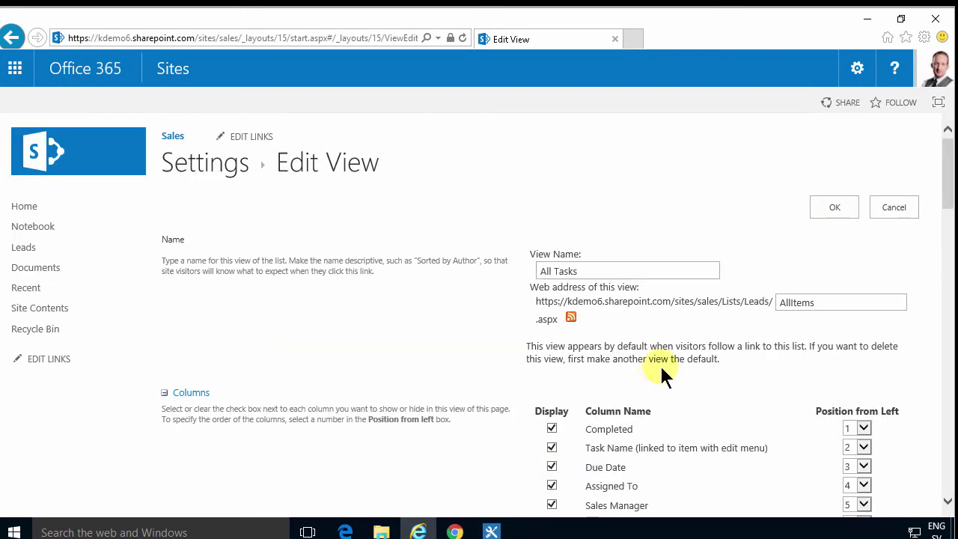
left_click(834, 210)
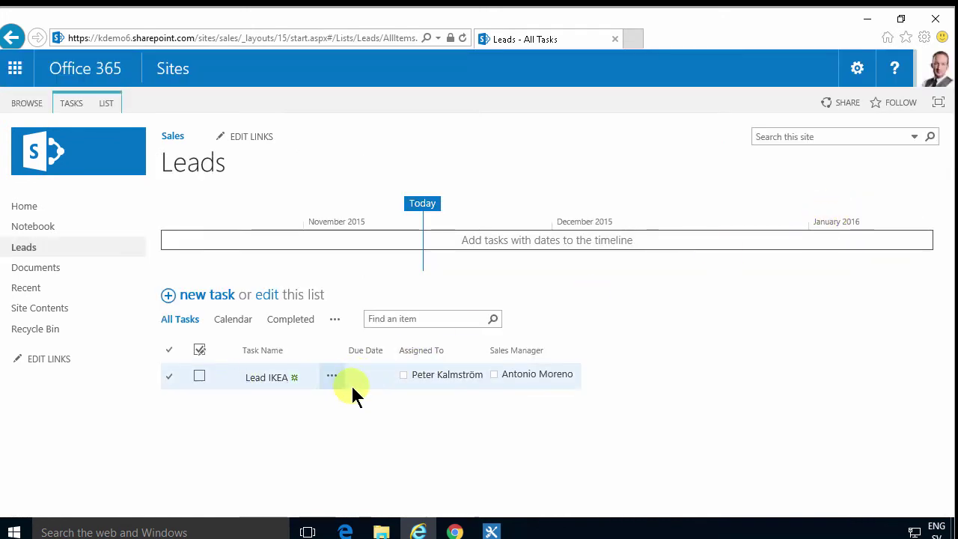
Confirm Lead IKEA's workflow history shows Notify manager Completed, then switch to the Chrome browser.
left_click(331, 376)
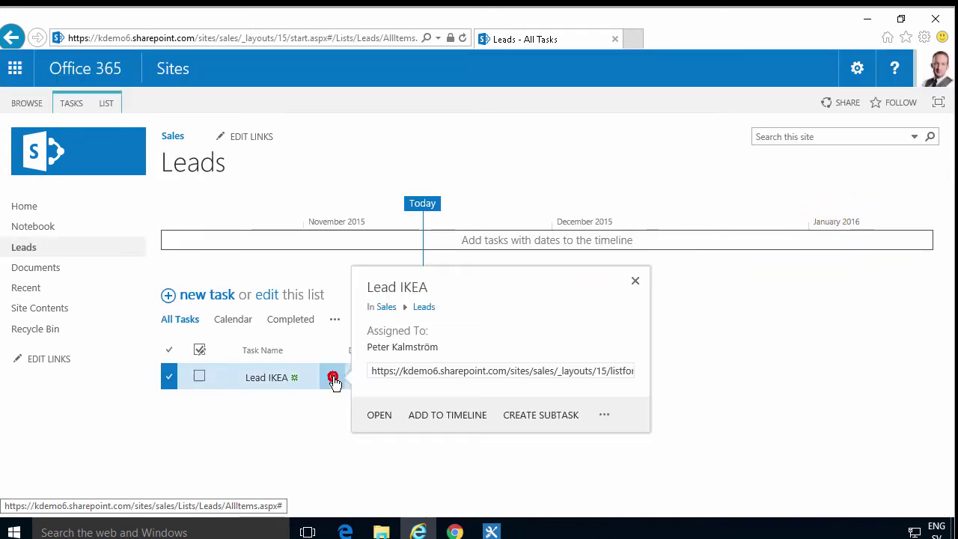
left_click(604, 415)
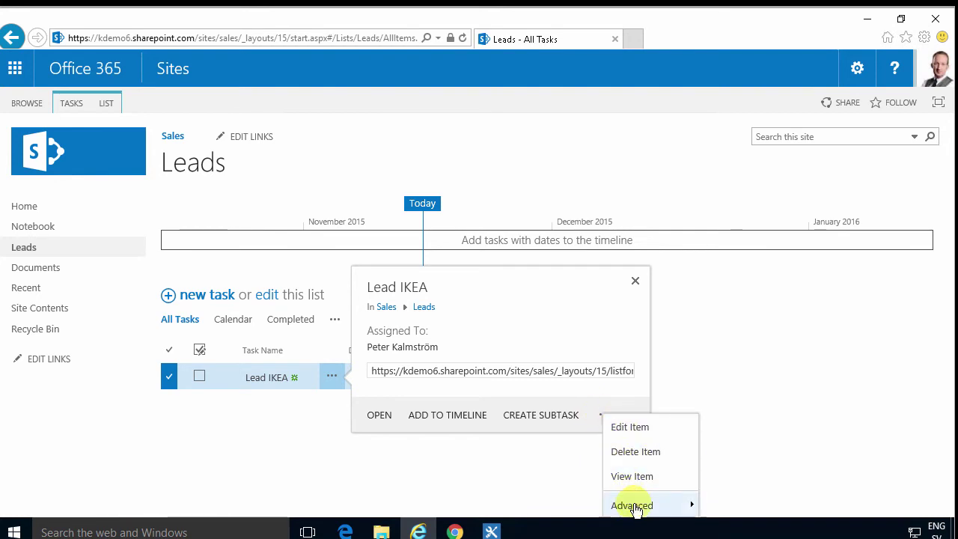
mouse_move(634, 508)
left_click(727, 479)
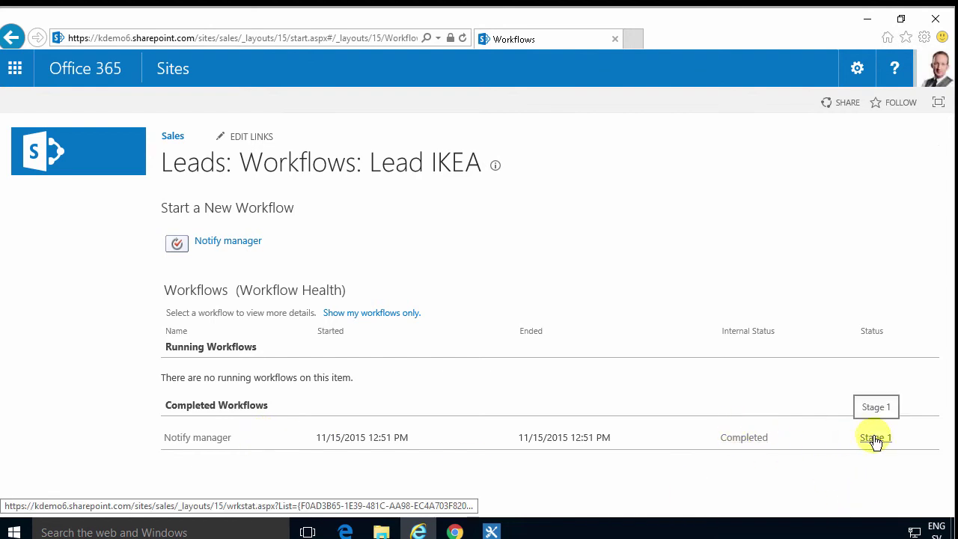
left_click(455, 532)
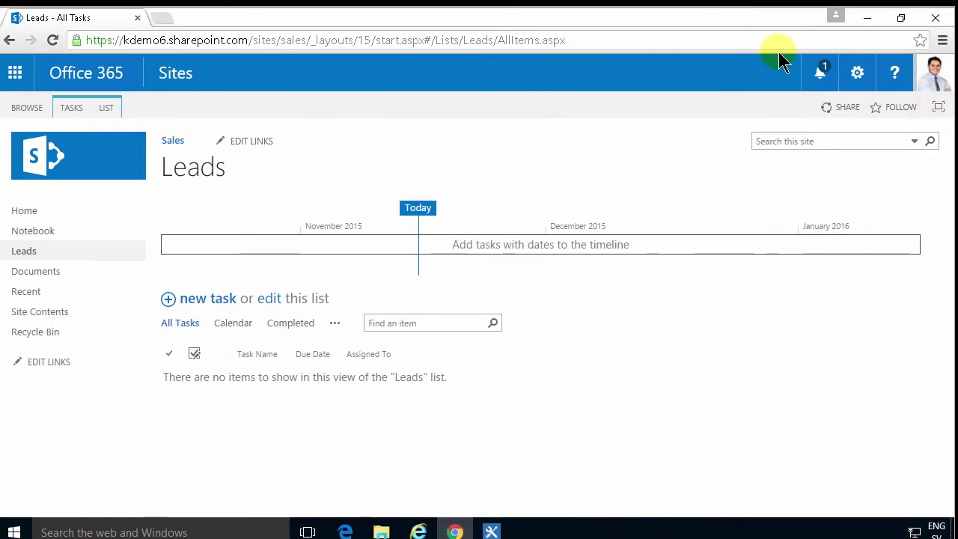
Reload the Leads list to show the new lead, then go to Outlook Mail.
left_click(53, 40)
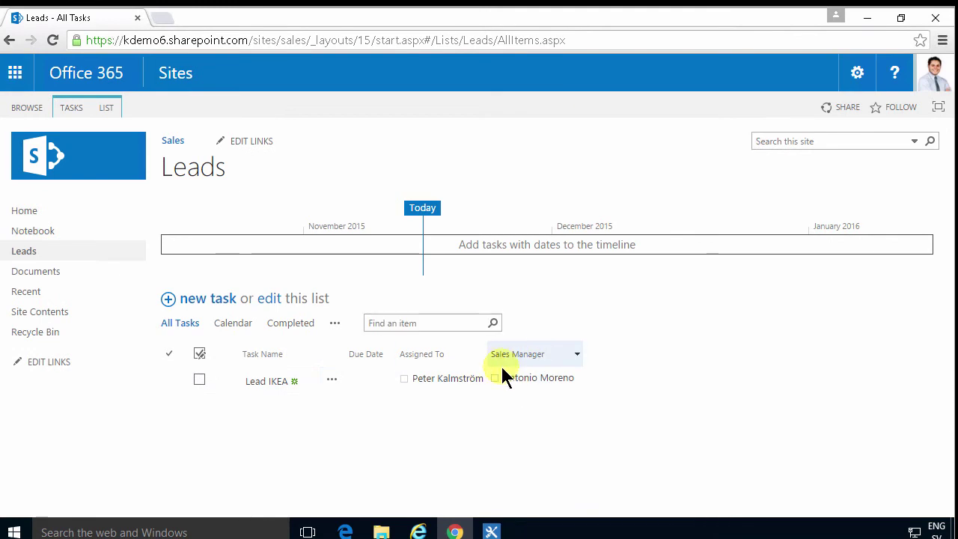
left_click(15, 72)
left_click(54, 183)
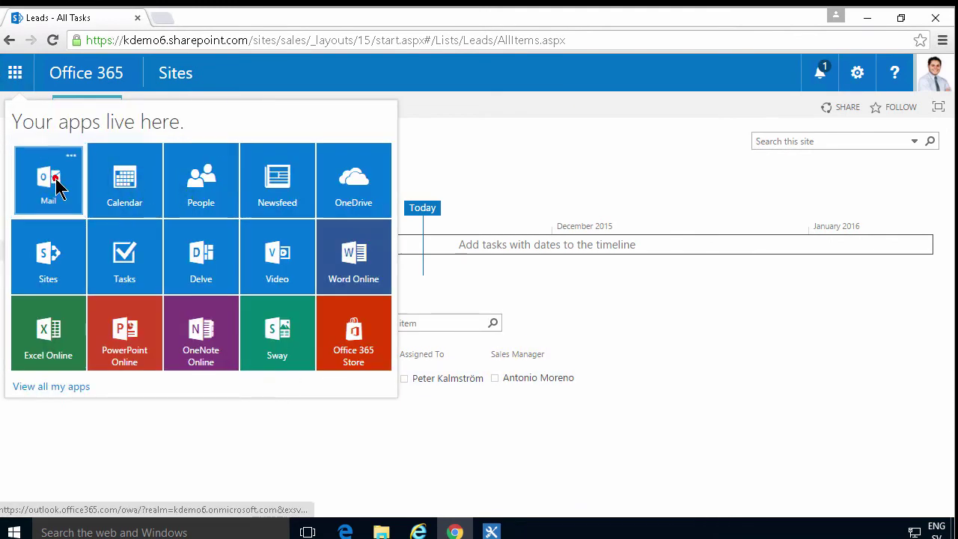
Read the 'New lead added: Lead IKEA' email, then return to SharePoint Designer.
left_click(262, 222)
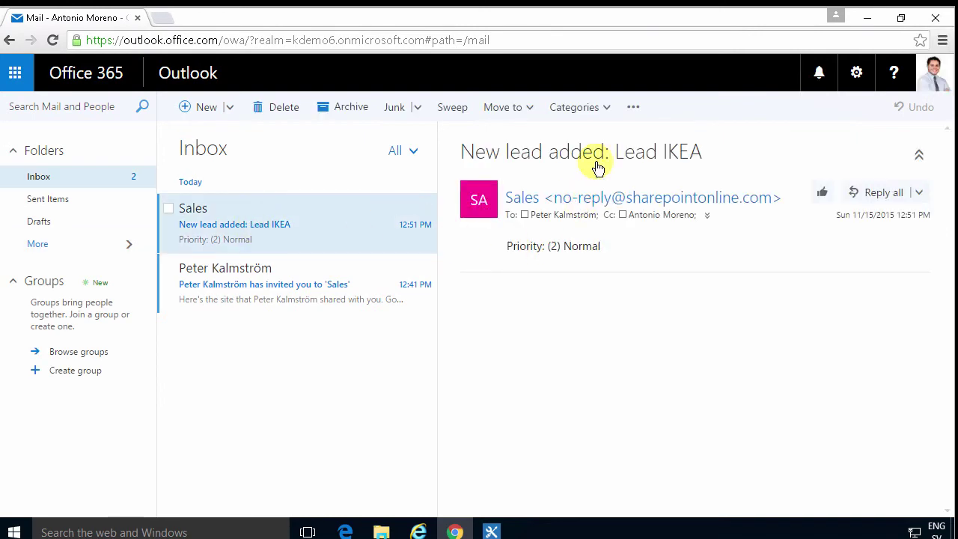
left_click_drag(703, 153, 625, 157)
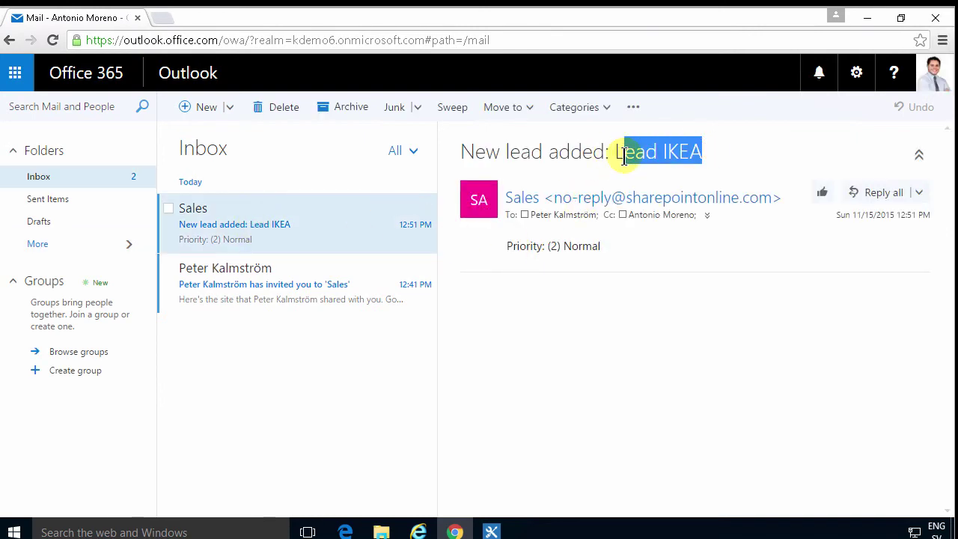
left_click(594, 298)
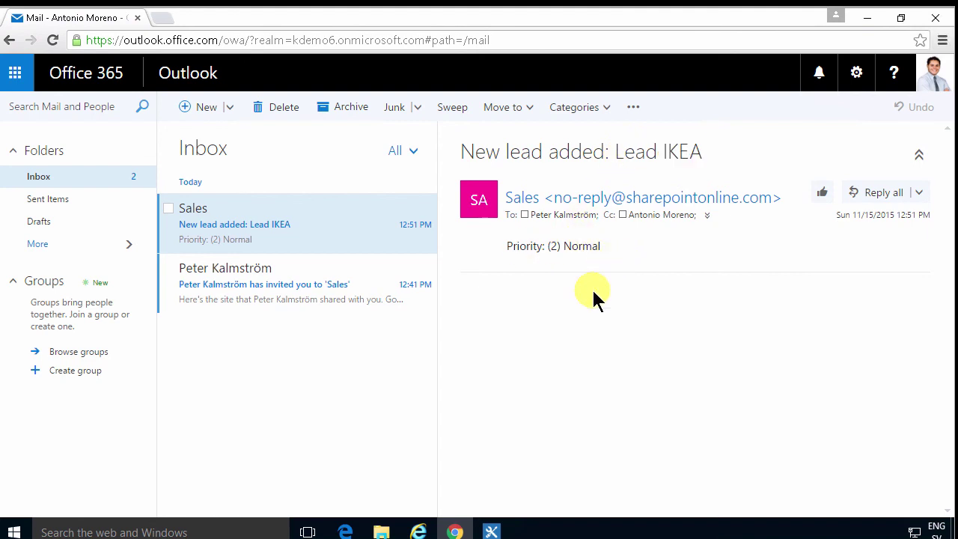
left_click(492, 531)
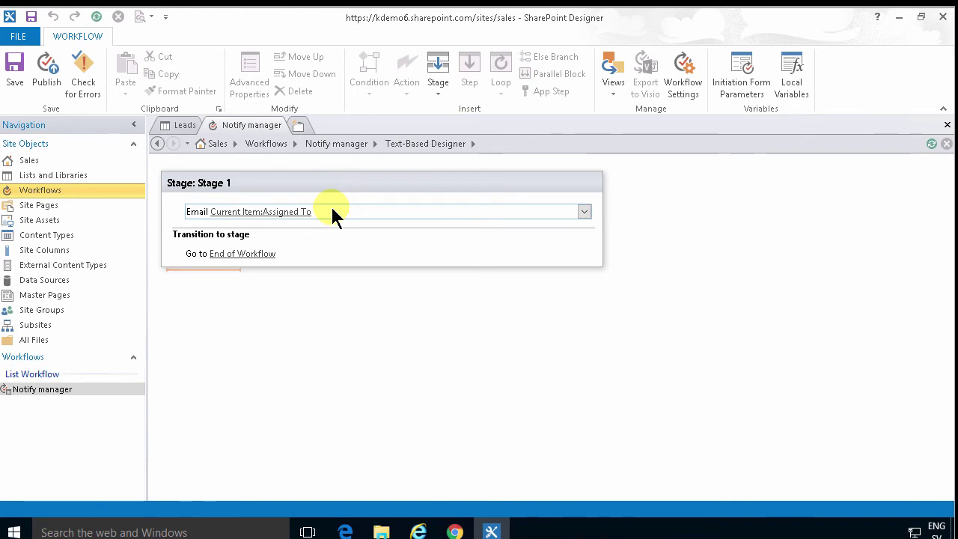